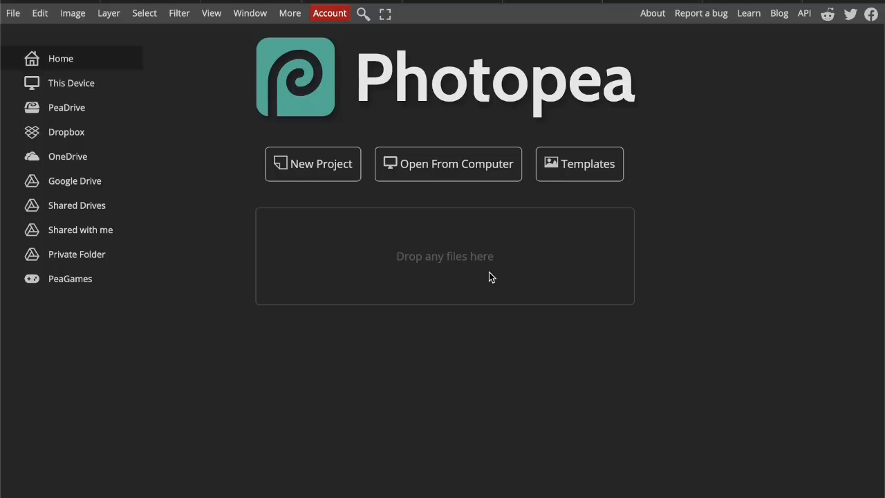
# Step: Browse free photos on Pexels, pick the one of a hand reaching out over a beach, and open it in Photopea
pyautogui.click(12, 14)
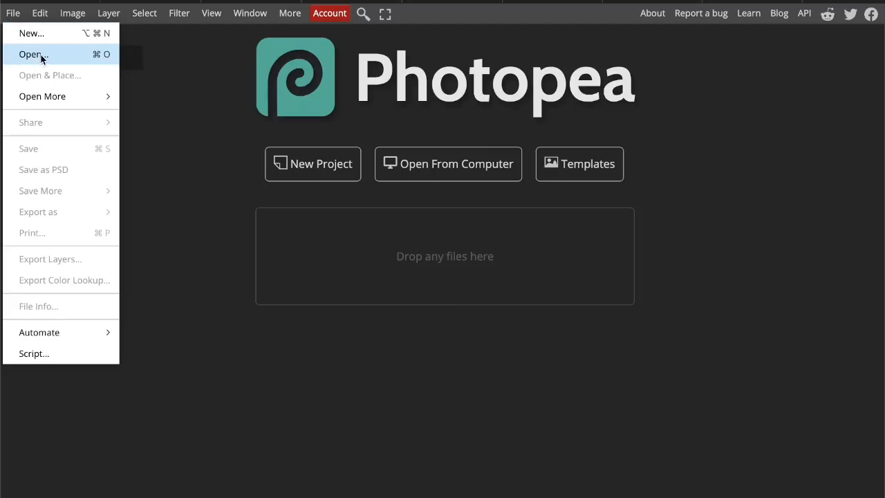
pyautogui.click(226, 299)
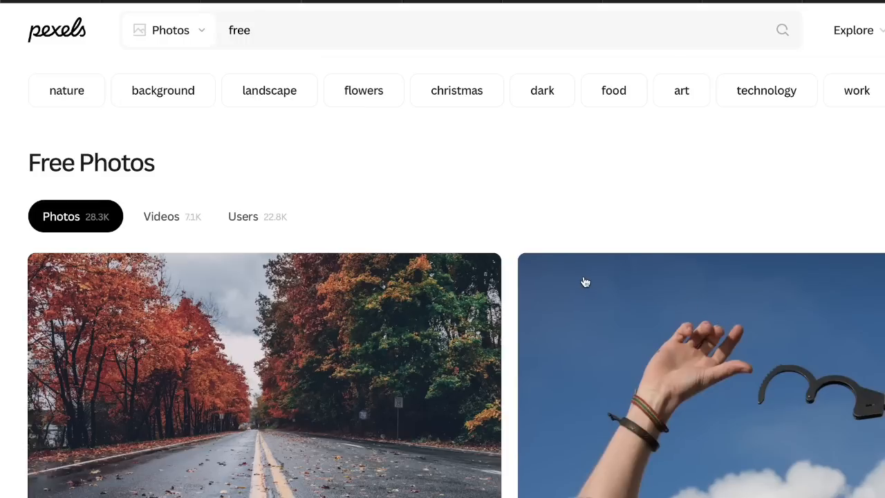
pyautogui.scroll(-10, 585, 282)
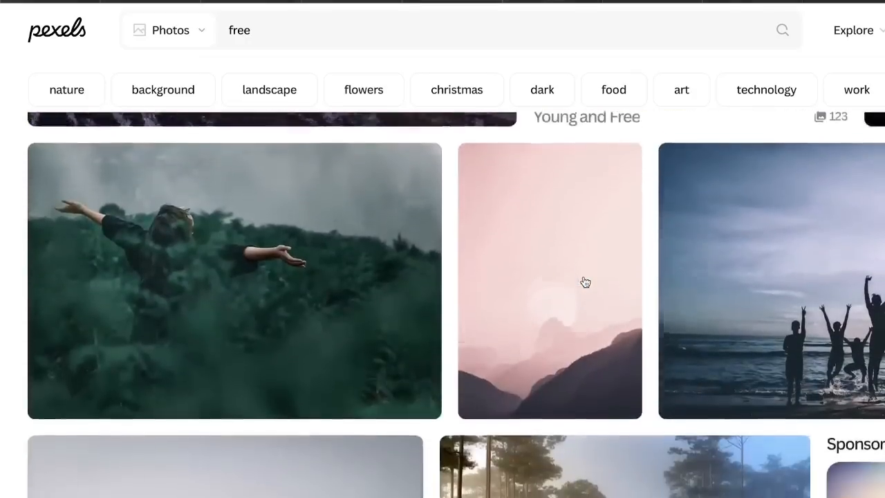
pyautogui.scroll(-10, 585, 282)
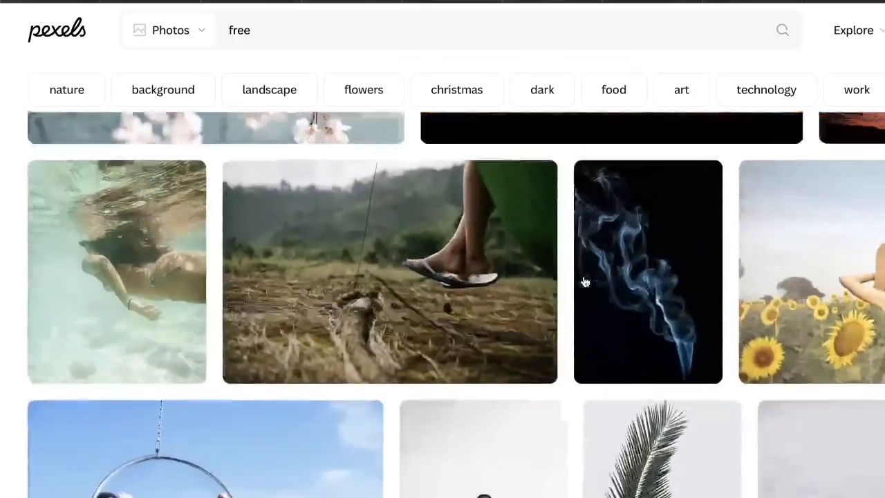
pyautogui.scroll(-3, 585, 282)
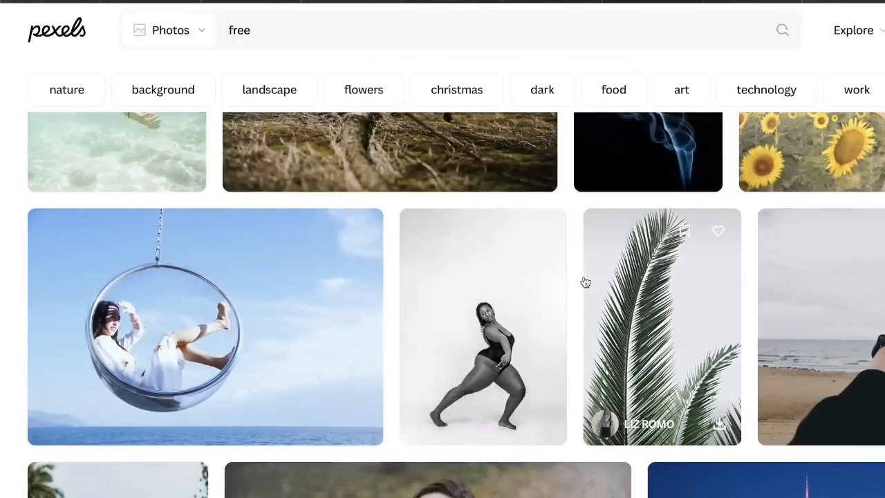
pyautogui.click(823, 325)
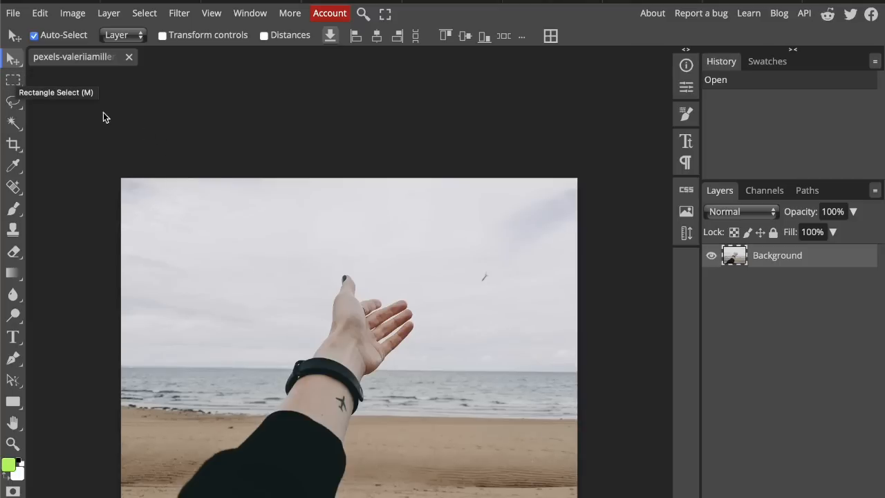
pyautogui.press('m')
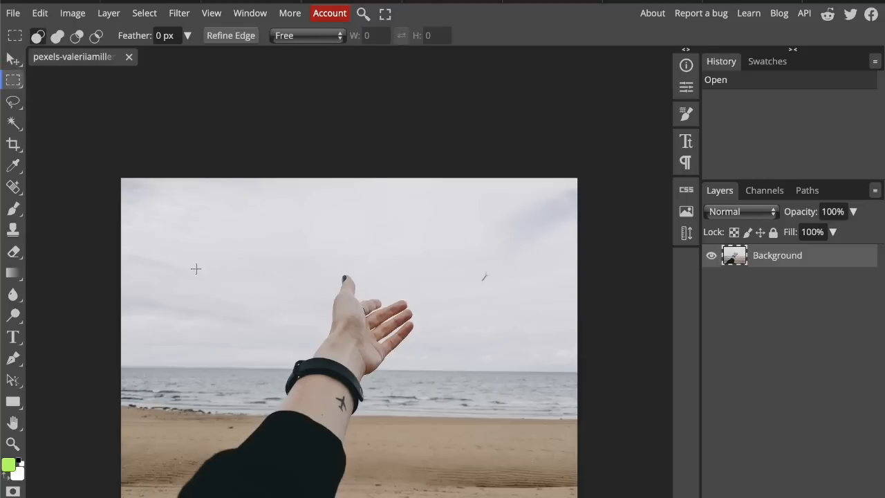
pyautogui.click(15, 103)
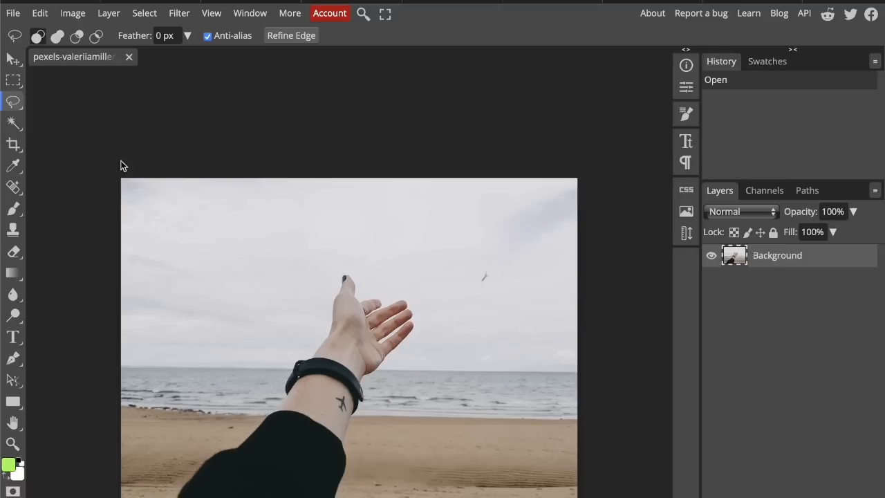
pyautogui.click(18, 101)
pyautogui.hotkey('ctrl', 'd')
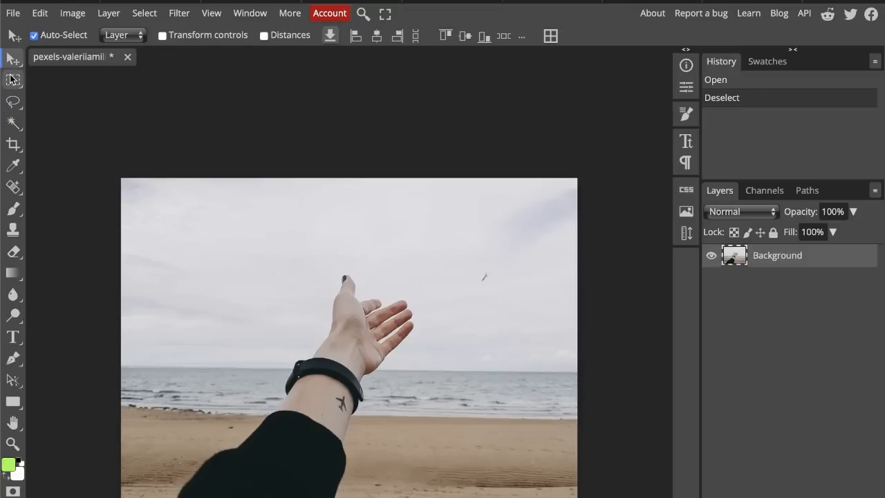
# Step: Draw a rectangular selection around the hand and forearm, try moving it upward, and undo that move
pyautogui.press('m')
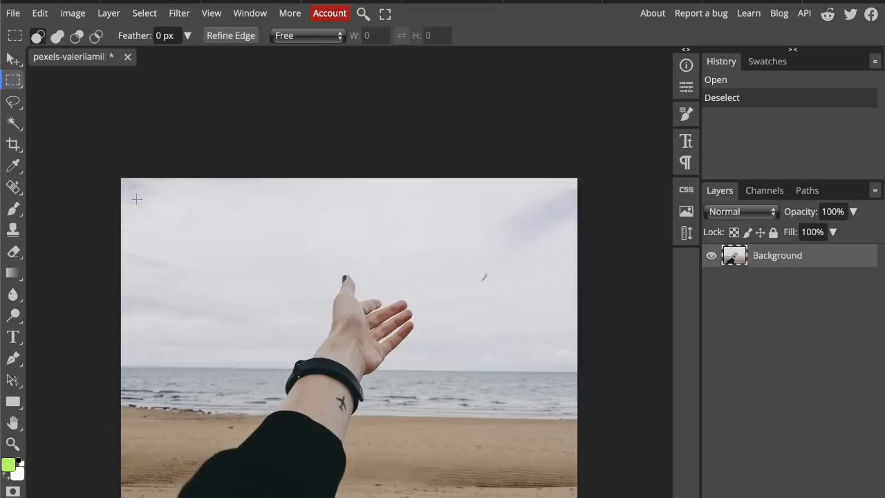
pyautogui.moveTo(186, 237); pyautogui.dragTo(528, 496)
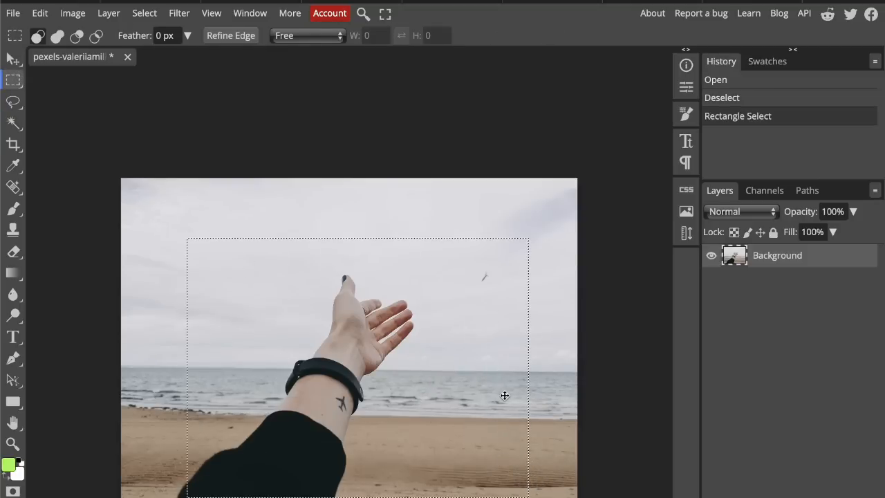
pyautogui.moveTo(450, 389); pyautogui.dragTo(446, 333)
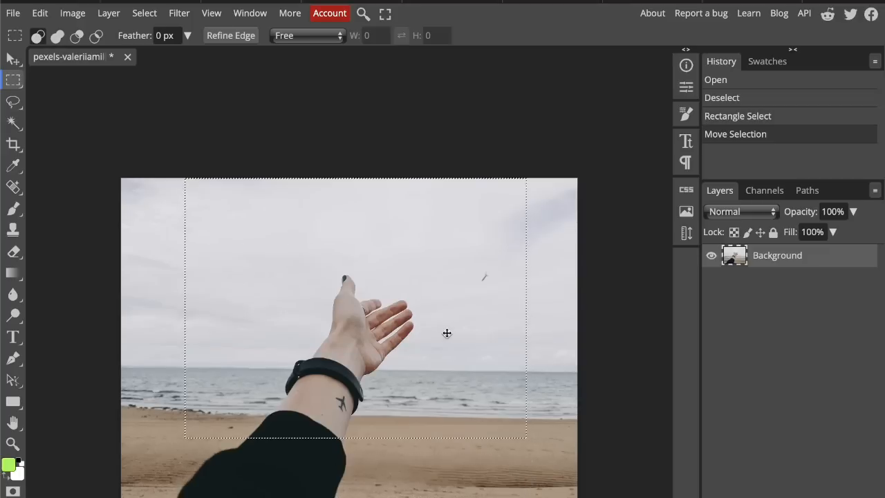
pyautogui.hotkey('ctrl', 'z')
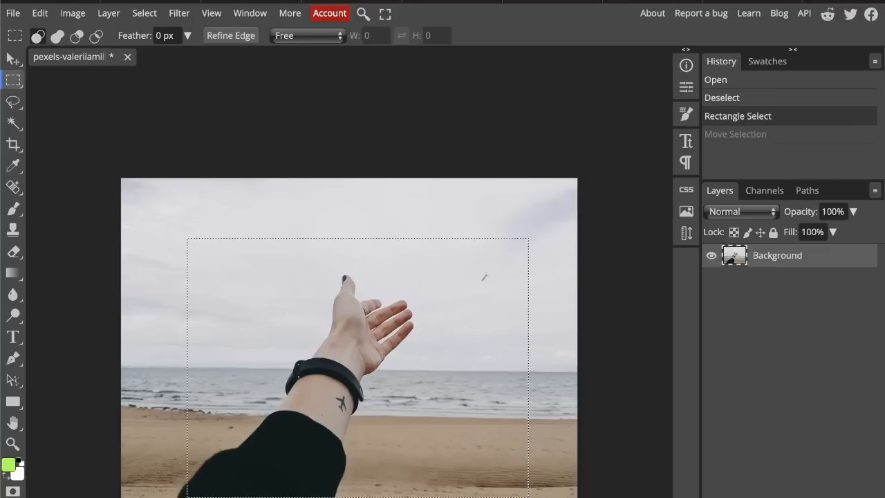
# Step: Add a second rectangle to the selection, subtract an overlapping one around the fingertips, and clear the selection
pyautogui.moveTo(324, 211); pyautogui.dragTo(515, 344)
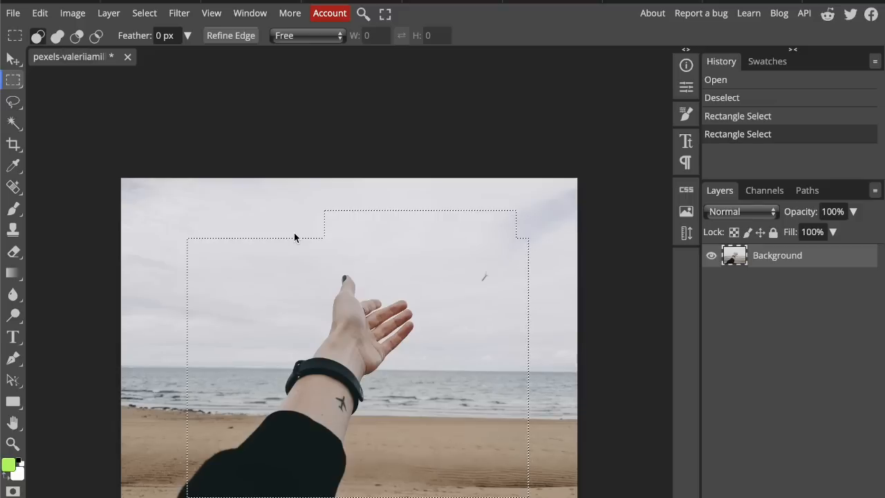
pyautogui.press('alt')
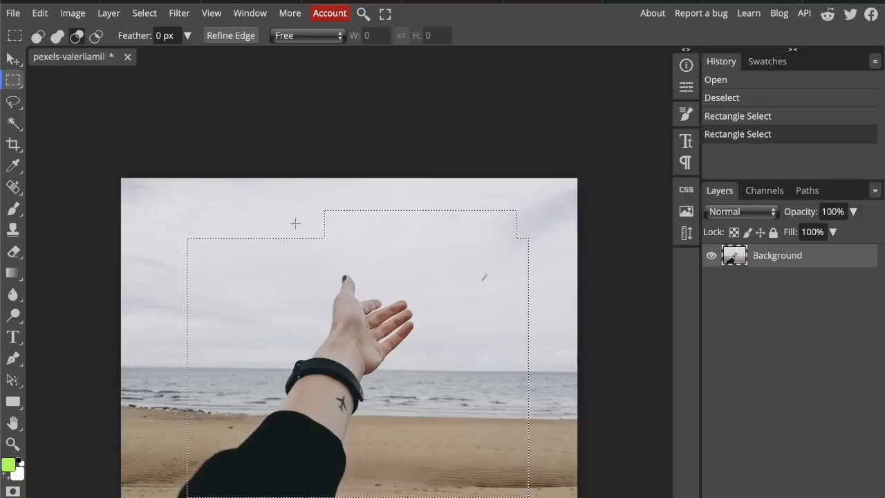
pyautogui.moveTo(289, 210); pyautogui.dragTo(449, 311)
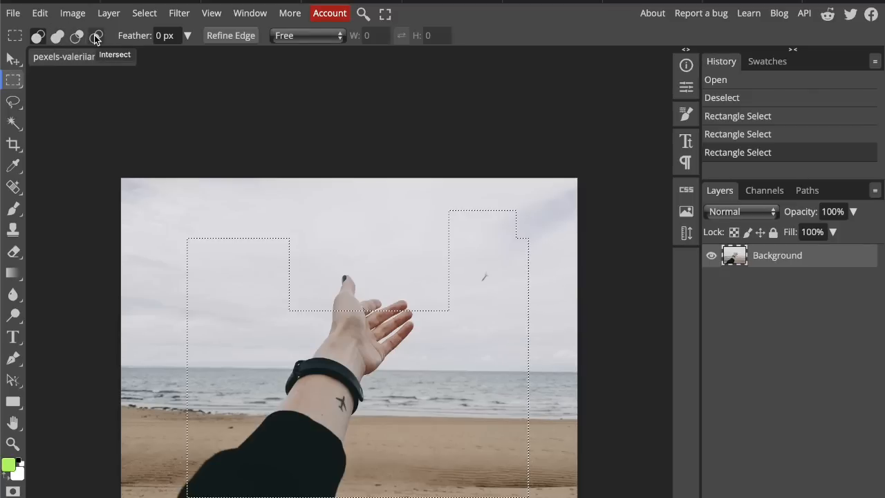
pyautogui.click(251, 214)
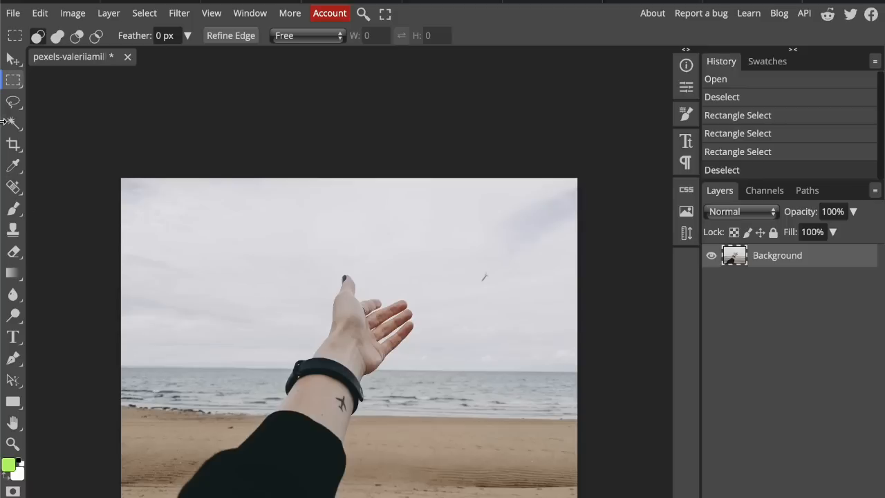
# Step: Trace a loose freehand Lasso selection around the hand and forearm
pyautogui.click(13, 102)
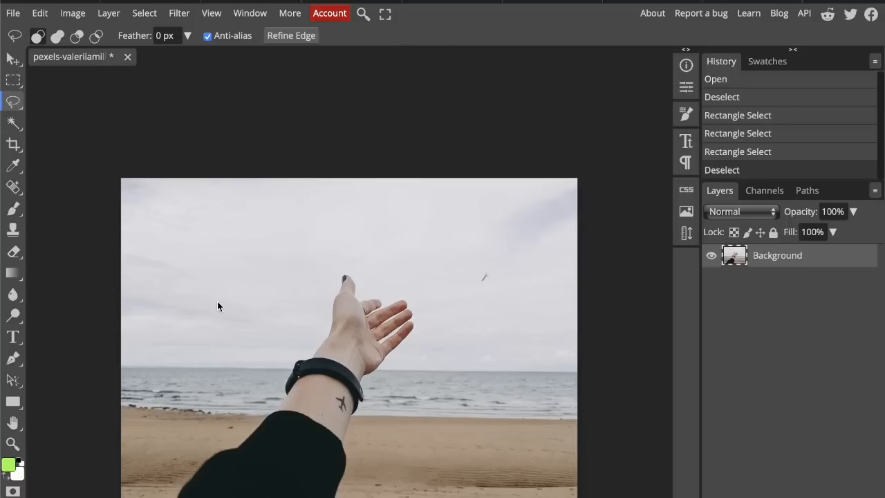
pyautogui.moveTo(177, 488)
pyautogui.mouseDown()
pyautogui.moveTo(196, 452)
pyautogui.moveTo(249, 425)
pyautogui.moveTo(284, 360)
pyautogui.moveTo(319, 330)
pyautogui.moveTo(328, 274)
pyautogui.moveTo(356, 258)
pyautogui.moveTo(368, 287)
pyautogui.moveTo(404, 286)
pyautogui.mouseUp()
pyautogui.moveTo(394, 373)
pyautogui.mouseDown()
pyautogui.moveTo(372, 395)
pyautogui.moveTo(350, 492)
pyautogui.mouseUp()
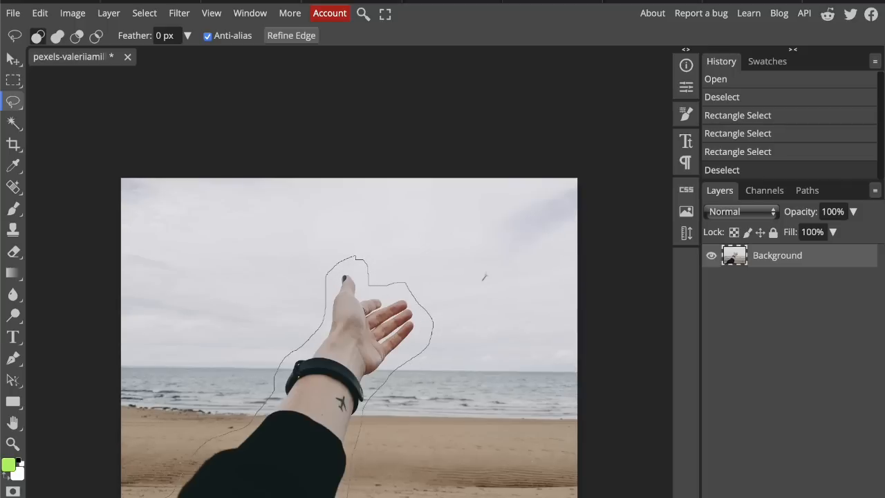
pyautogui.moveTo(173, 496); pyautogui.dragTo(222, 471)
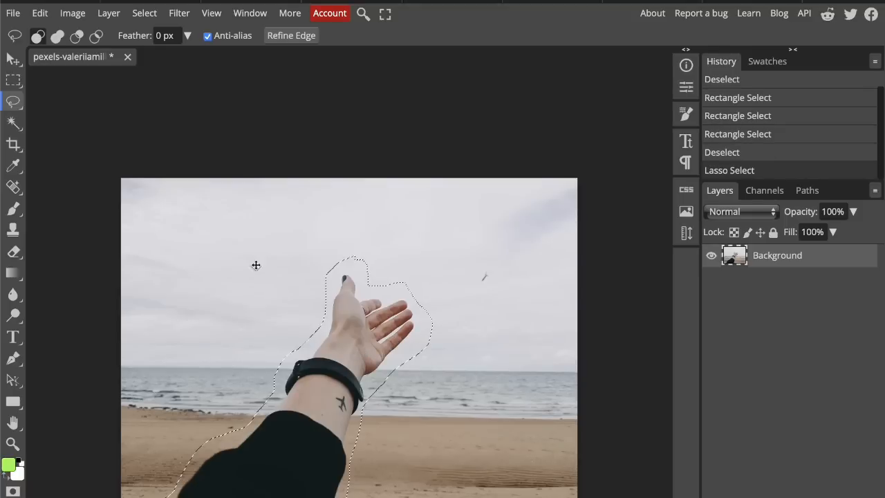
# Step: Add a rounded sky area beside the hand to the lasso selection, subtract the area around the fingers, and deselect
pyautogui.click(57, 35)
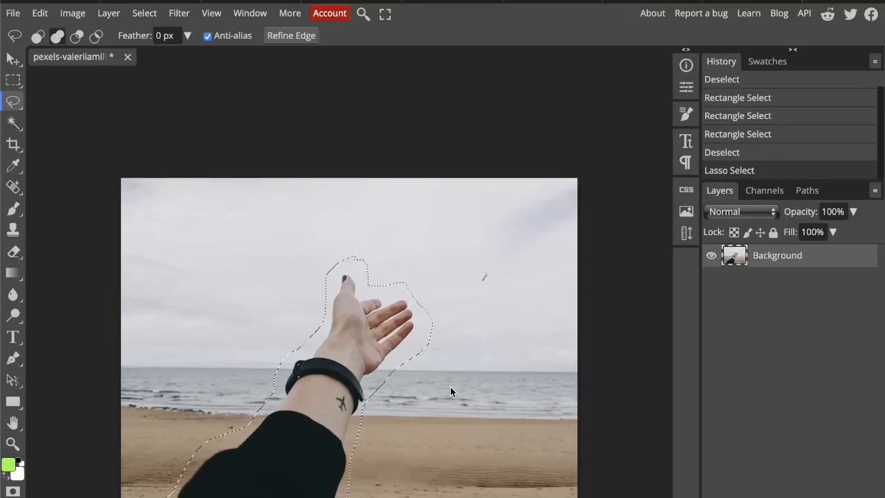
pyautogui.moveTo(450, 389)
pyautogui.mouseDown()
pyautogui.moveTo(394, 317)
pyautogui.moveTo(464, 241)
pyautogui.moveTo(537, 311)
pyautogui.moveTo(493, 358)
pyautogui.moveTo(416, 386)
pyautogui.mouseUp()
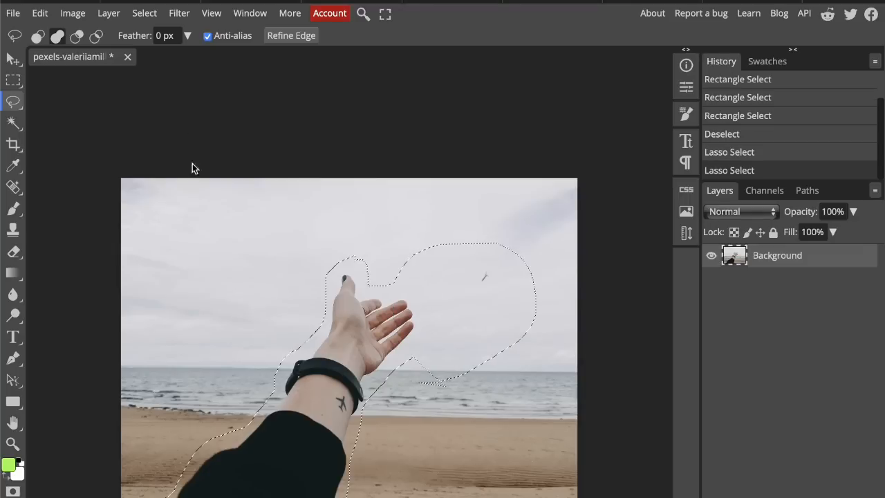
pyautogui.click(76, 35)
pyautogui.moveTo(337, 251)
pyautogui.mouseDown()
pyautogui.moveTo(404, 249)
pyautogui.moveTo(432, 305)
pyautogui.moveTo(348, 333)
pyautogui.moveTo(320, 240)
pyautogui.moveTo(340, 230)
pyautogui.mouseUp()
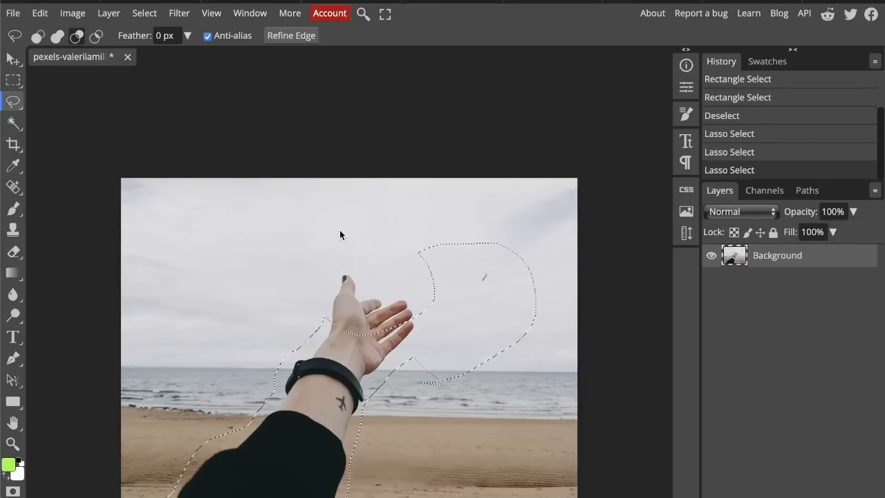
pyautogui.hotkey('ctrl', 'd')
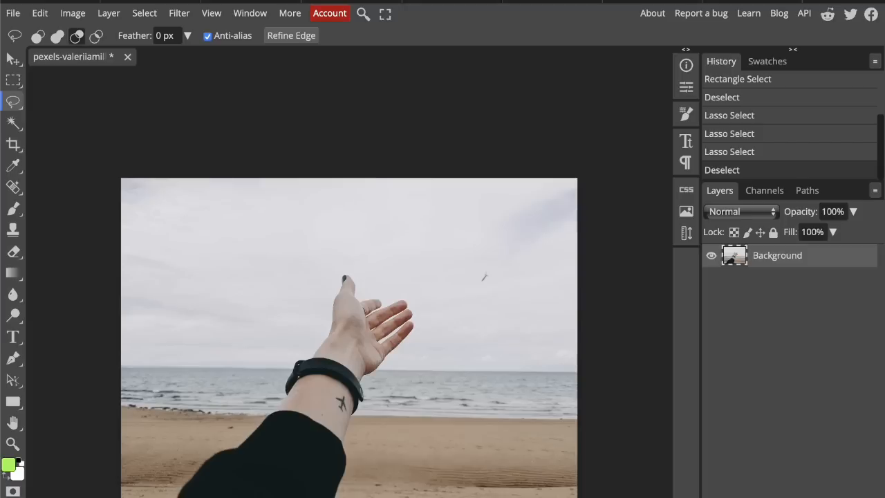
# Step: Outline the hand and forearm with straight-edged segments using Polygonal Lasso Select and close the selection
pyautogui.rightClick(12, 103)
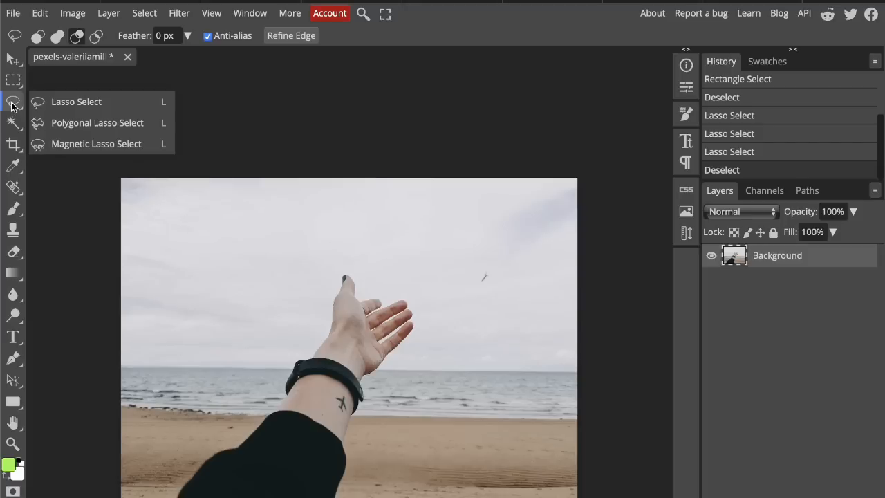
pyautogui.click(50, 123)
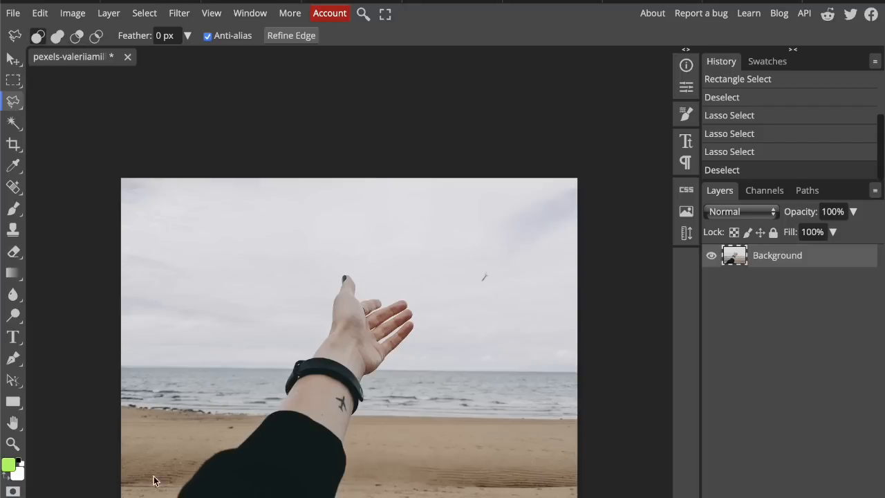
pyautogui.click(163, 497)
pyautogui.click(202, 446)
pyautogui.click(278, 392)
pyautogui.click(293, 340)
pyautogui.click(325, 330)
pyautogui.click(373, 292)
pyautogui.click(404, 285)
pyautogui.click(428, 305)
pyautogui.click(360, 434)
pyautogui.click(341, 438)
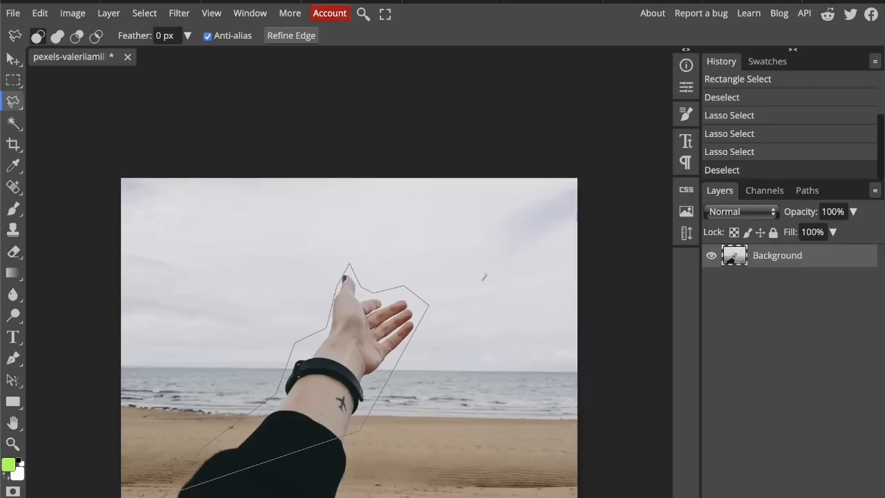
pyautogui.click(178, 495)
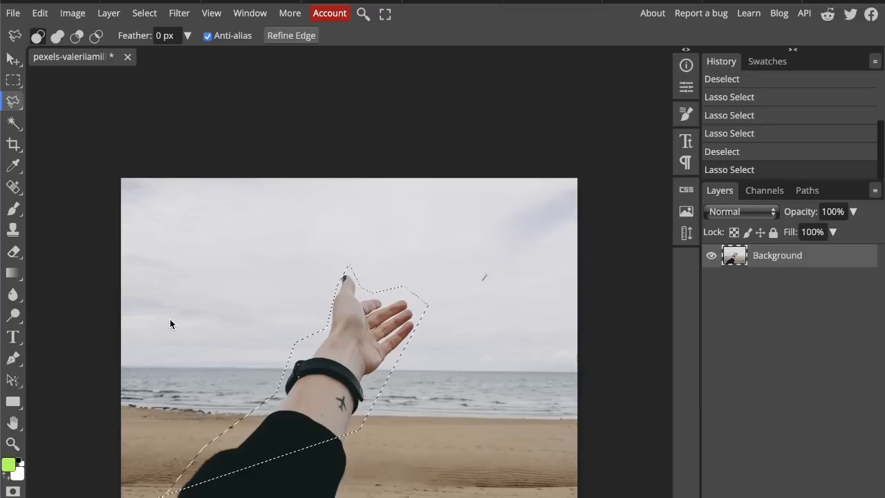
# Step: Replace the selection with a looser polygonal outline around the arm, cut the selected area, and undo the cut and selection
pyautogui.rightClick(321, 355)
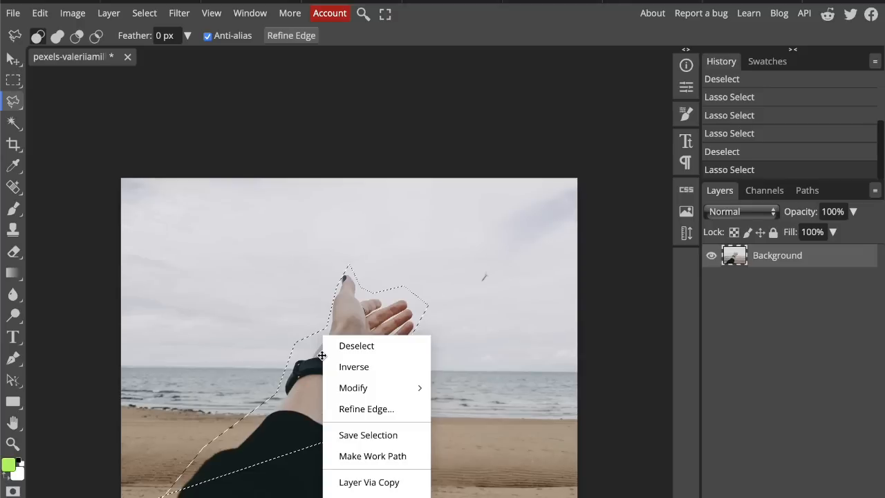
pyautogui.click(356, 346)
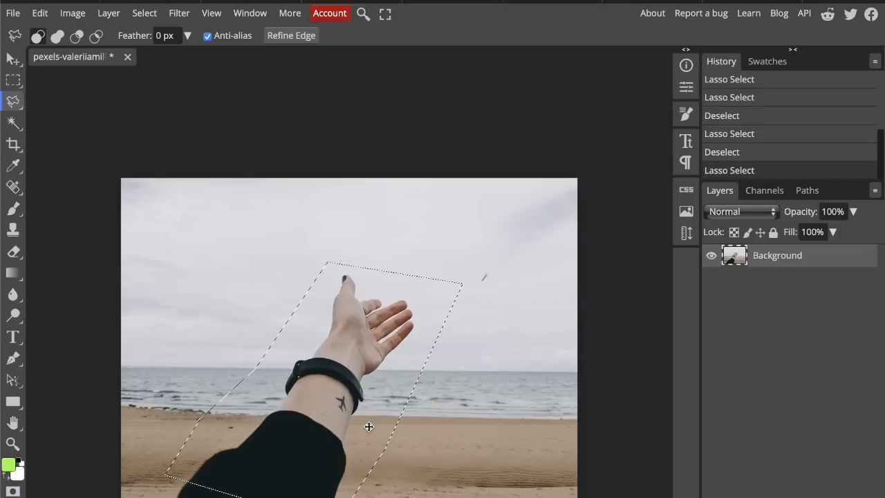
pyautogui.press('Delete')
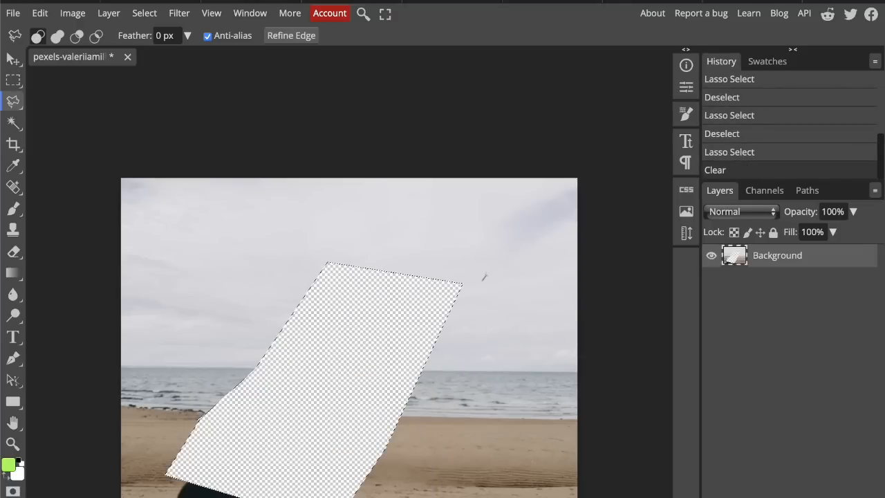
pyautogui.hotkey('ctrl', 'z')
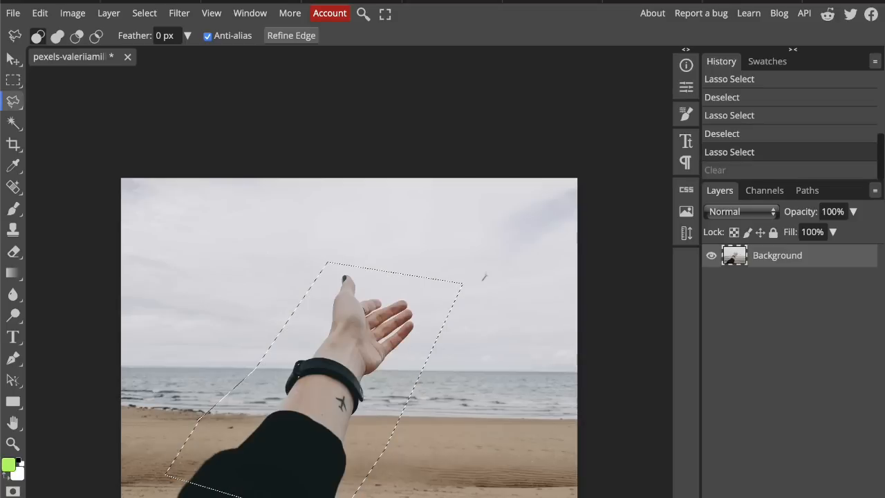
pyautogui.hotkey('ctrl', 'z')
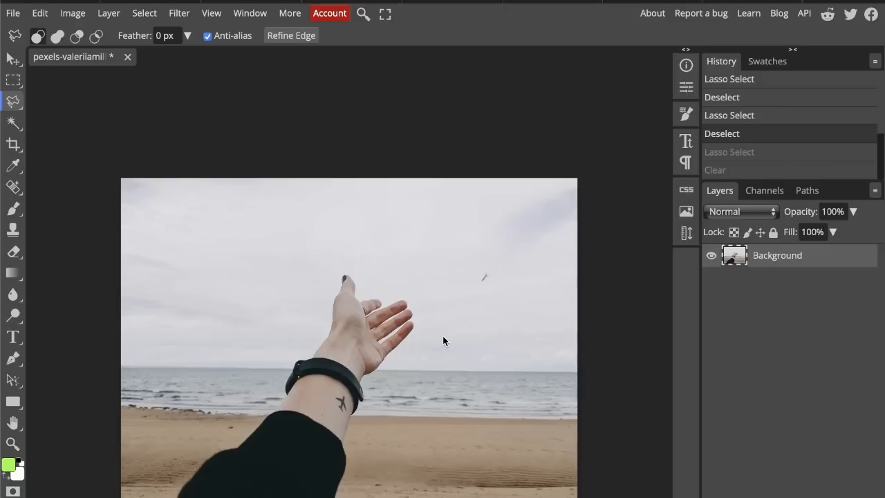
# Step: Paste the arm cut-out as a new layer and briefly hide the Background layer to check it
pyautogui.hotkey('ctrl', 'v')
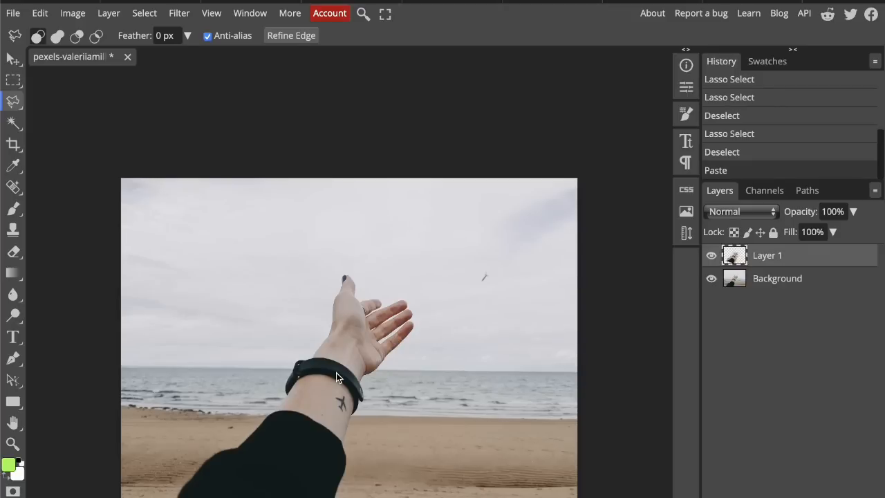
pyautogui.click(710, 279)
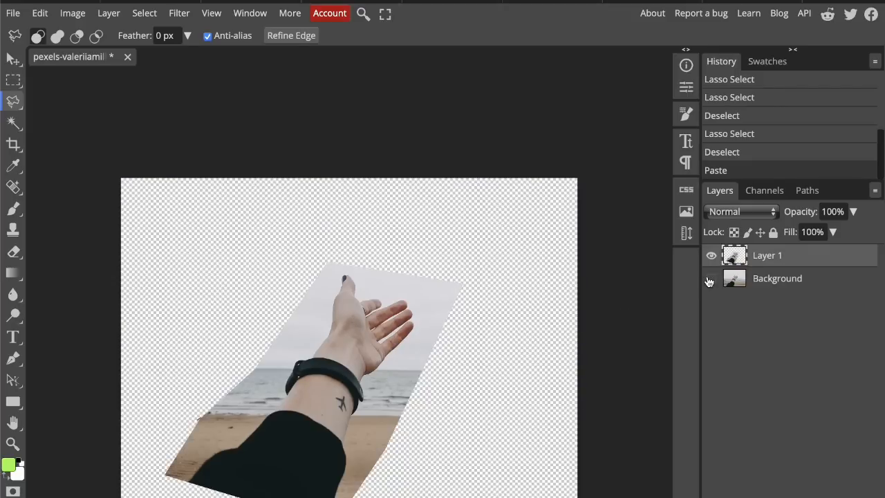
pyautogui.click(710, 279)
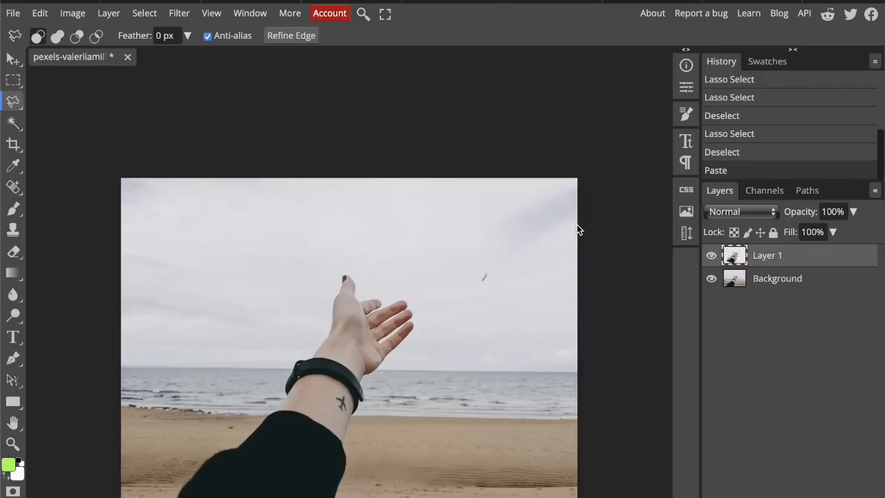
# Step: Nudge the pasted arm cut-out slightly with the Move tool while the Background layer is temporarily hidden
pyautogui.press('v')
pyautogui.click(711, 279)
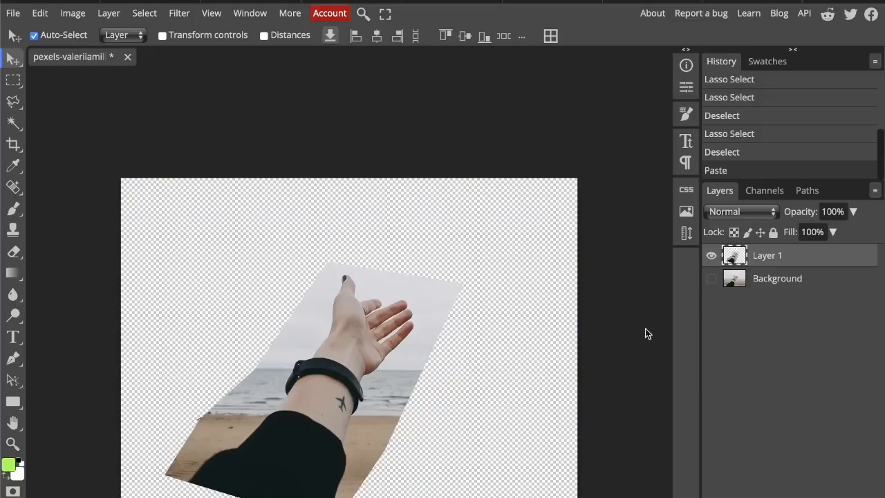
pyautogui.click(469, 320)
pyautogui.moveTo(406, 317)
pyautogui.mouseDown()
pyautogui.moveTo(410, 286)
pyautogui.moveTo(409, 319)
pyautogui.mouseUp()
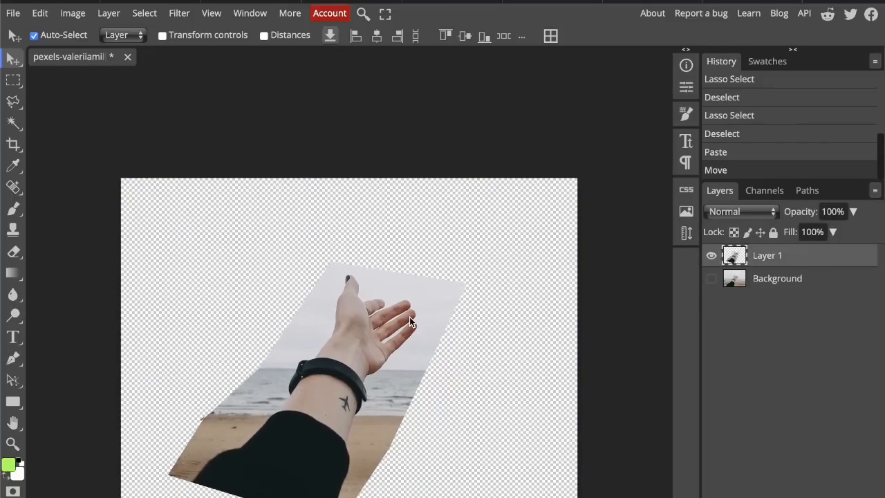
pyautogui.click(711, 278)
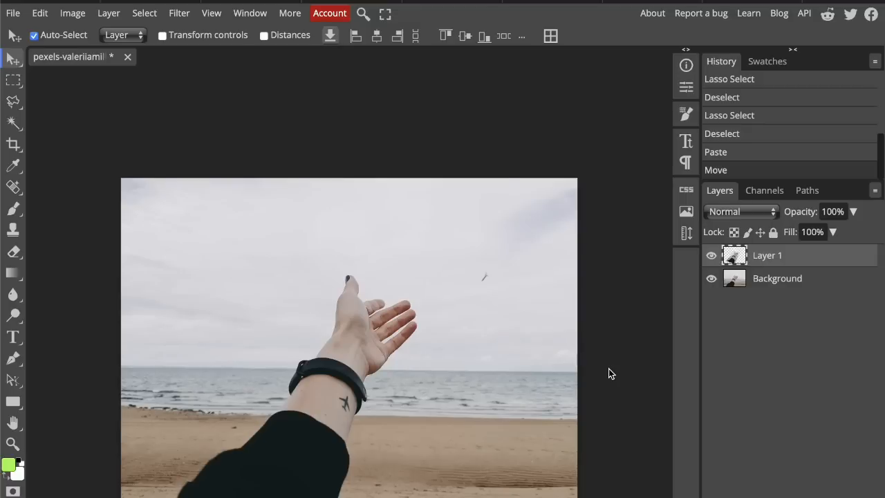
# Step: Draw a wide elliptical selection around the hand and wrist with Ellipse Select
pyautogui.click(13, 85)
pyautogui.click(55, 102)
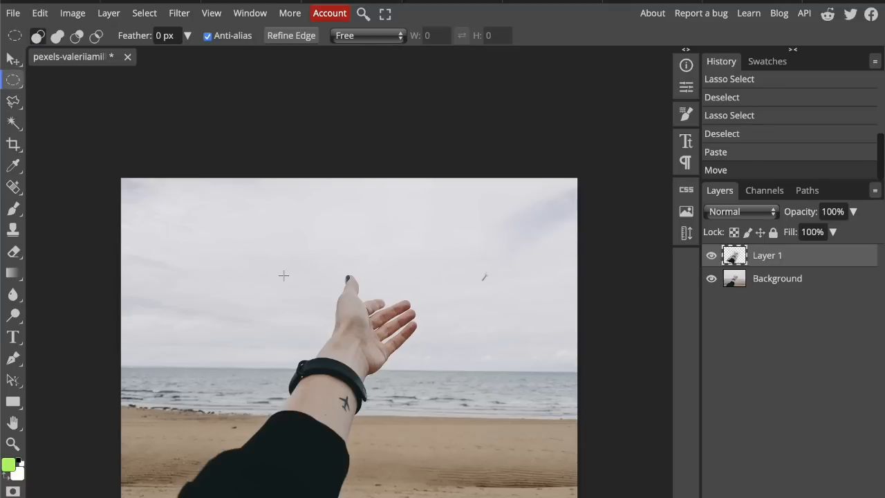
pyautogui.moveTo(177, 254); pyautogui.dragTo(536, 437)
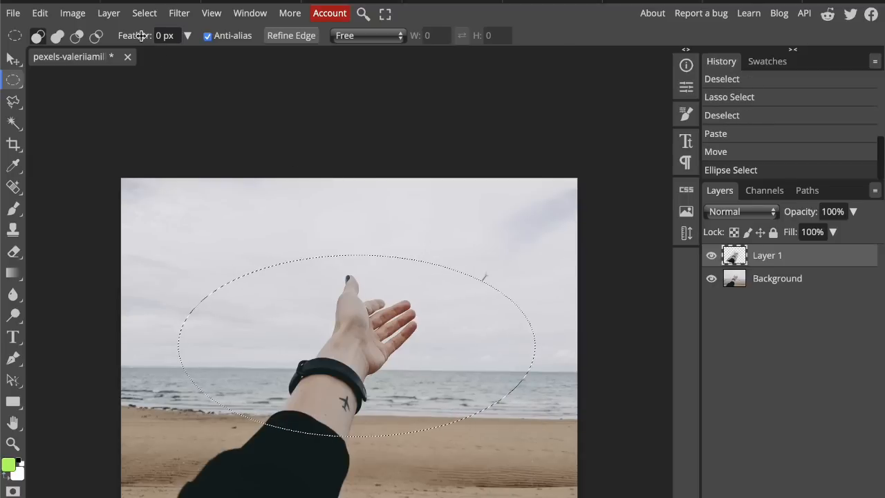
# Step: Feather the elliptical selection by 10 px and set the Ellipse Select tool's own feather to 10 px
pyautogui.click(187, 35)
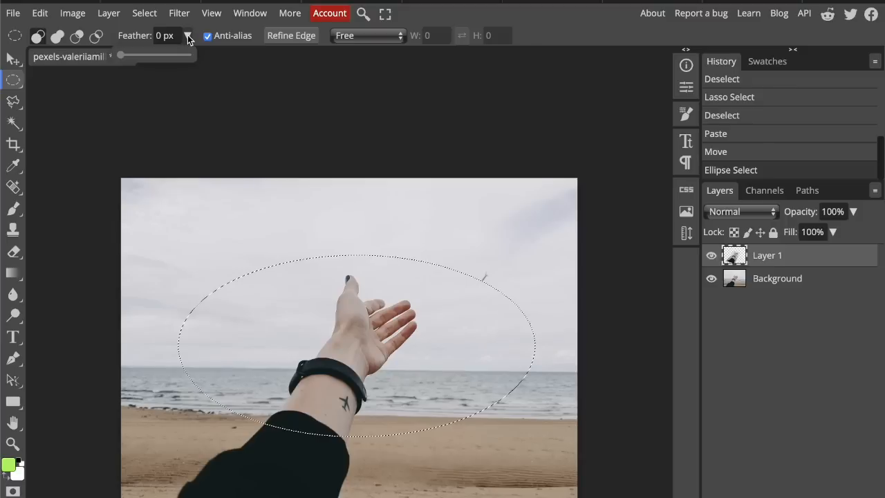
pyautogui.click(143, 18)
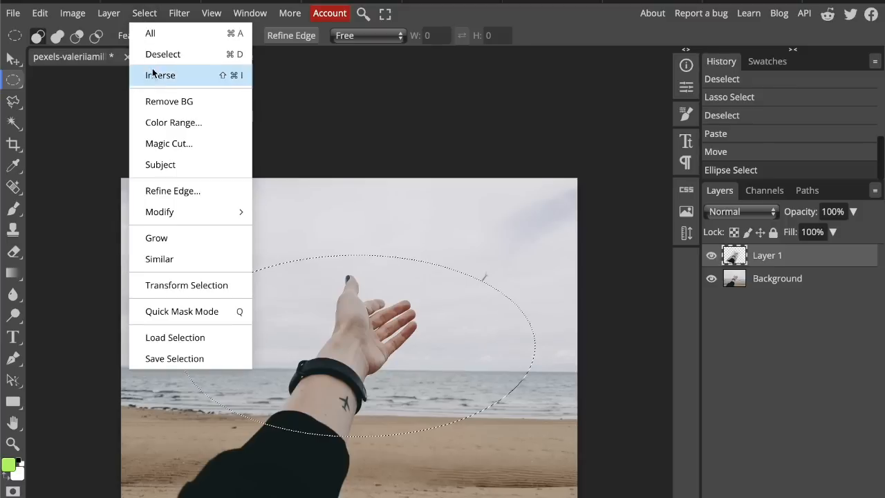
pyautogui.moveTo(173, 215)
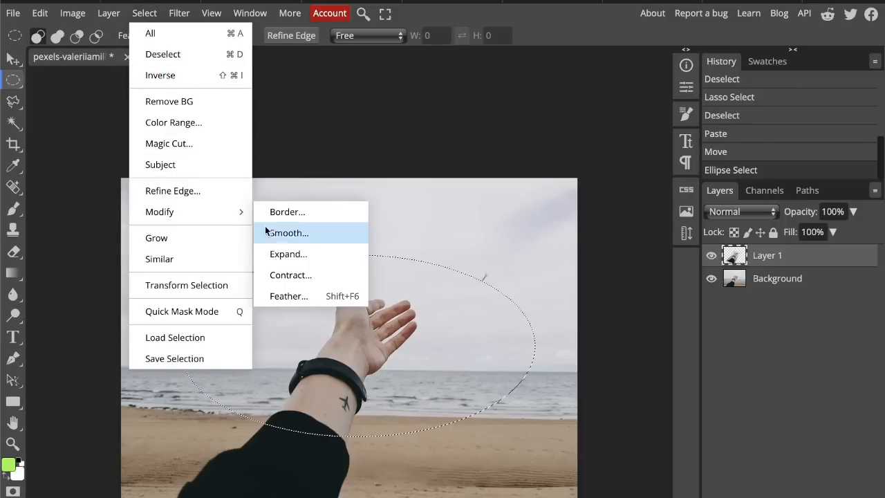
pyautogui.click(289, 297)
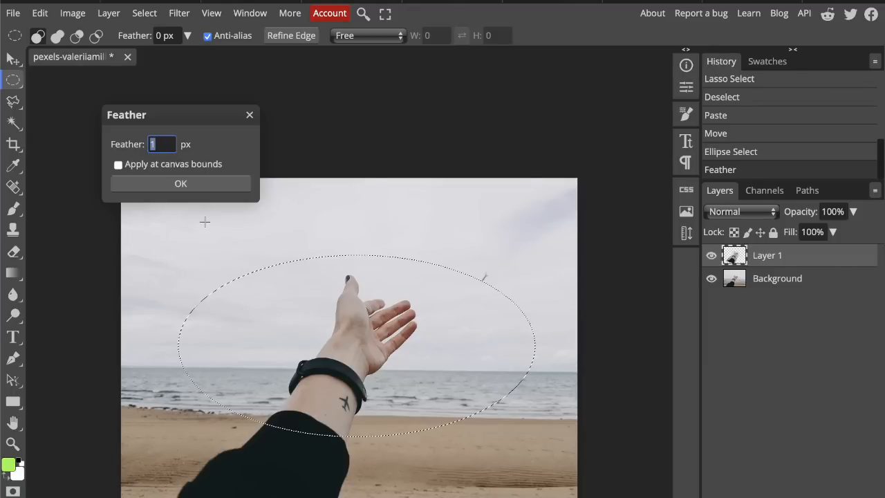
pyautogui.write('10')
pyautogui.click(195, 186)
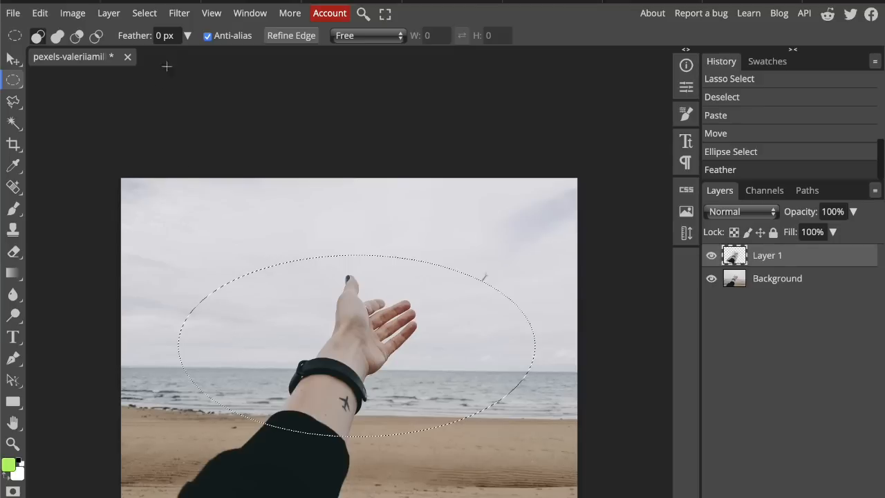
pyautogui.click(164, 36)
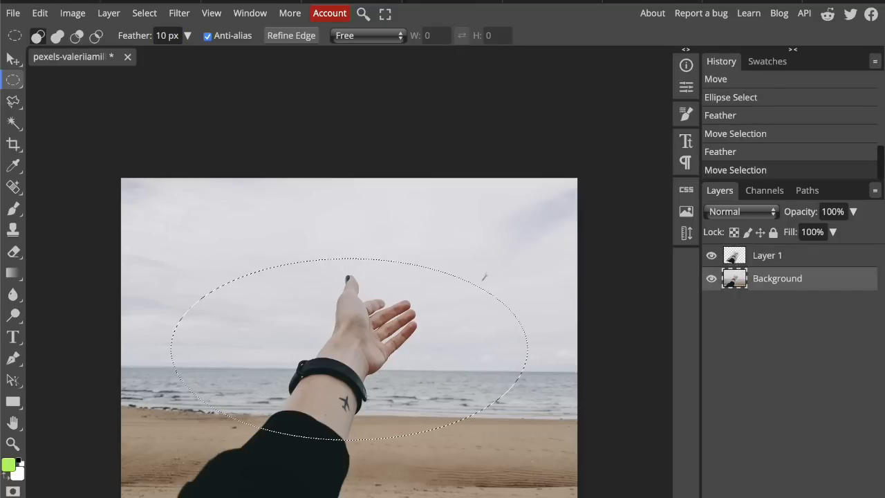
# Step: Paste the feathered elliptical area as a new layer and hide Layer 1 and the Background to inspect its soft edges
pyautogui.hotkey('ctrl', 'v')
pyautogui.click(711, 255)
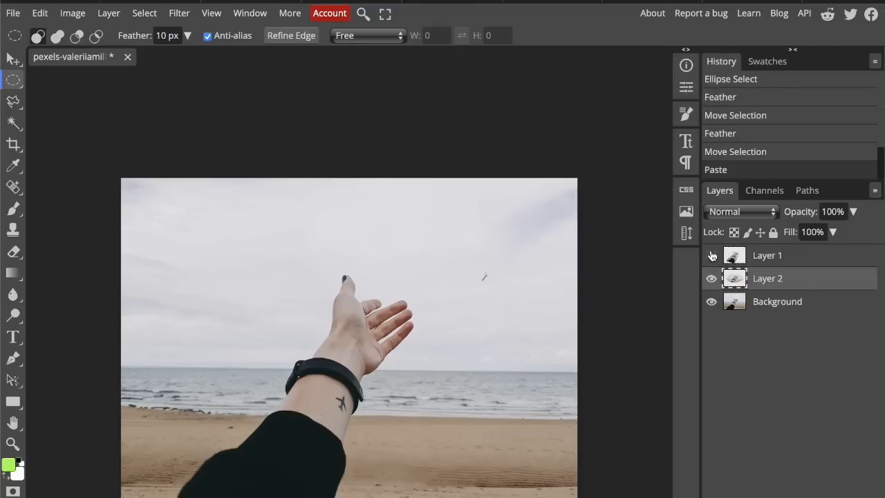
pyautogui.click(711, 302)
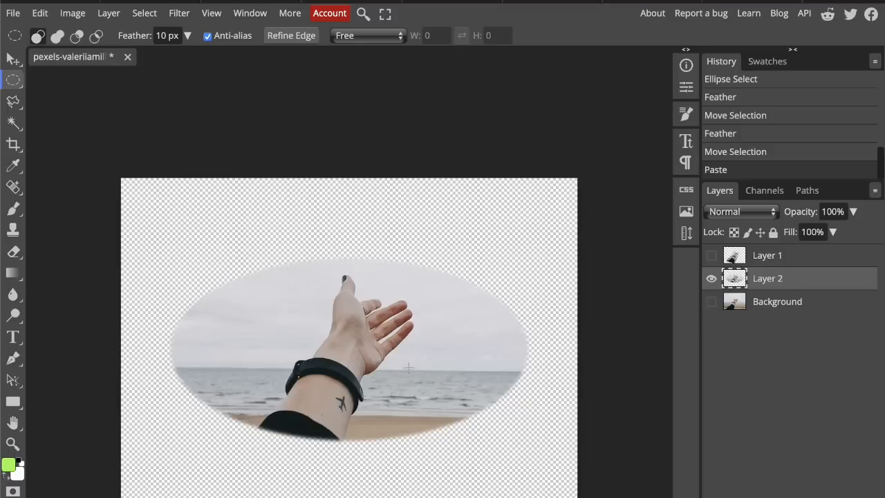
pyautogui.scroll(4, 474, 320)
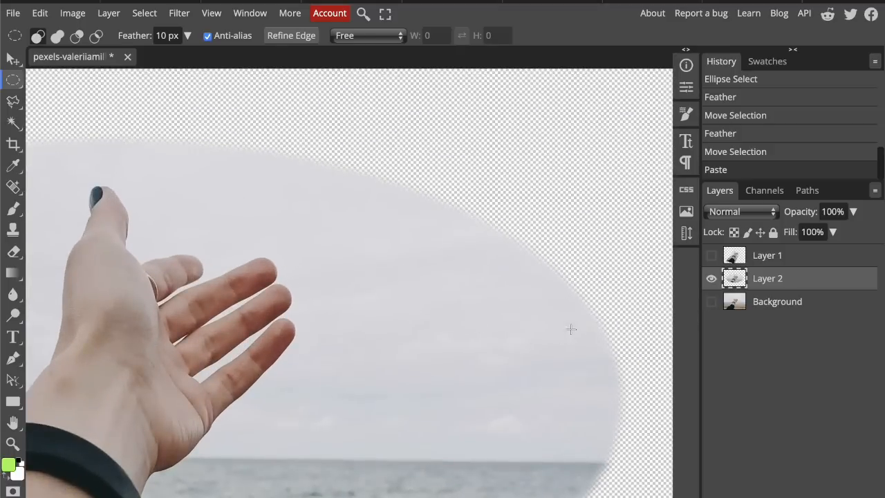
pyautogui.scroll(-2, 535, 473)
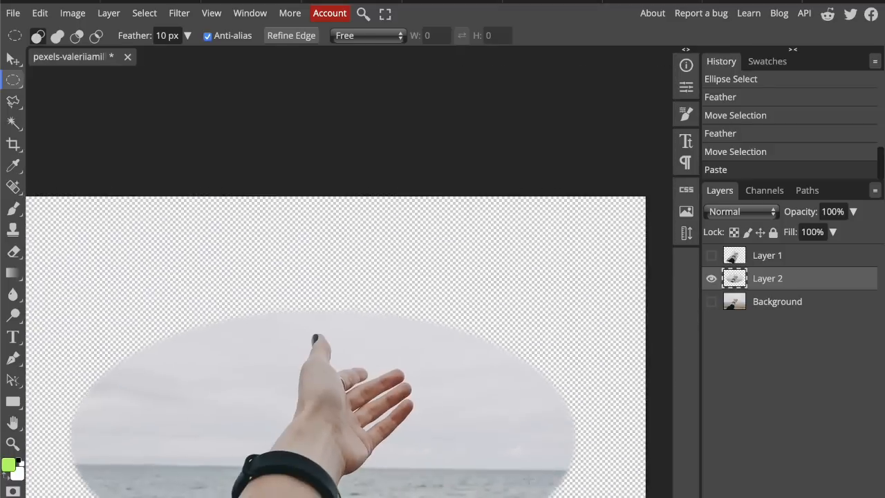
pyautogui.scroll(-2, 525, 484)
pyautogui.scroll(3, 526, 484)
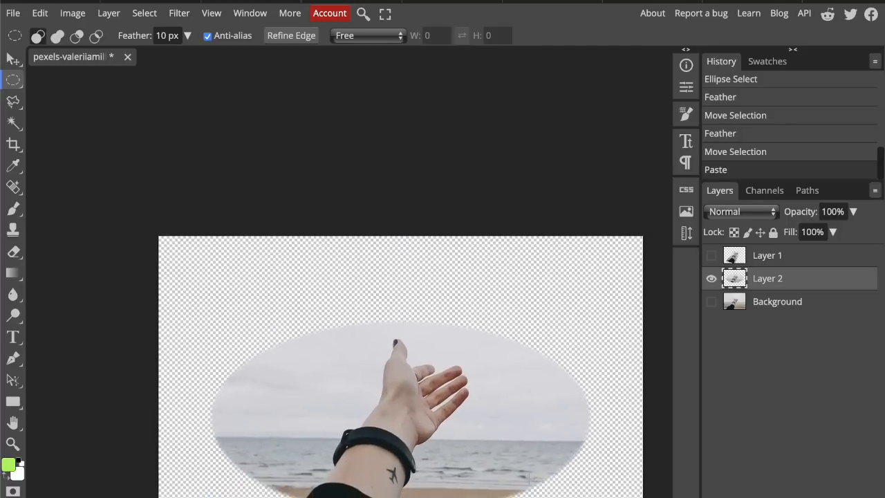
pyautogui.scroll(-1, 529, 478)
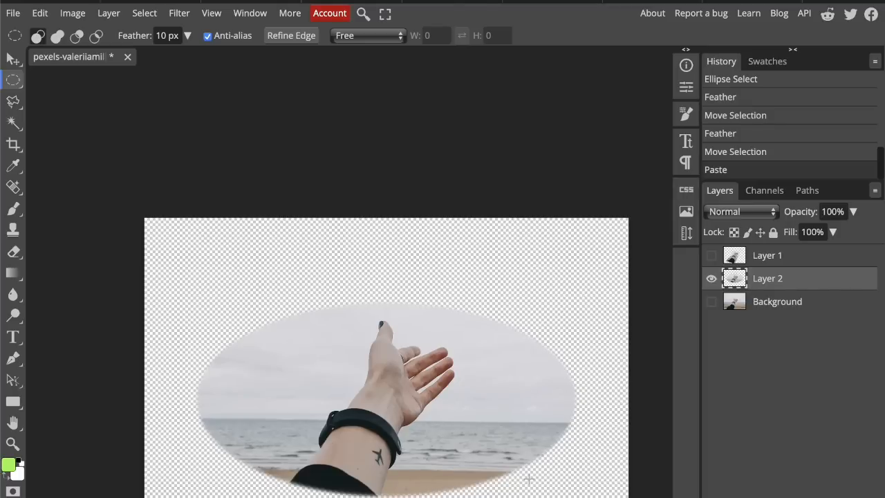
# Step: Make only the Background layer visible and switch from Polygonal Lasso to freehand Lasso Select
pyautogui.click(711, 302)
pyautogui.click(711, 255)
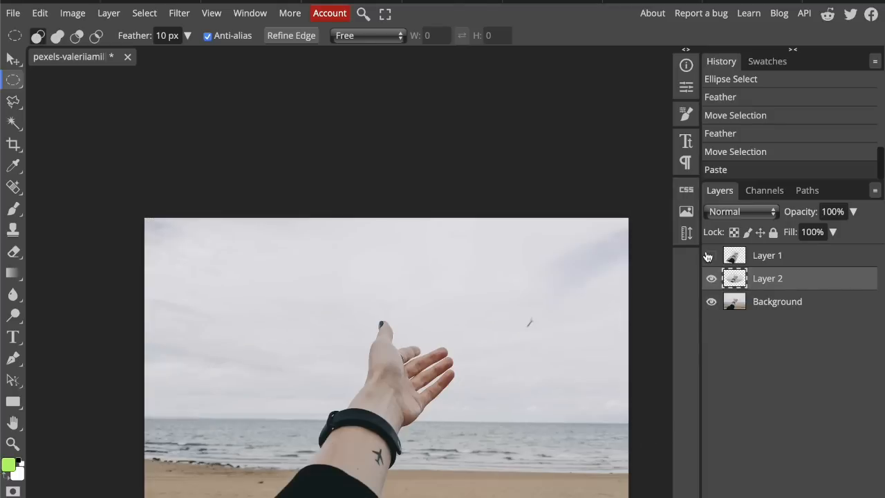
pyautogui.click(712, 277)
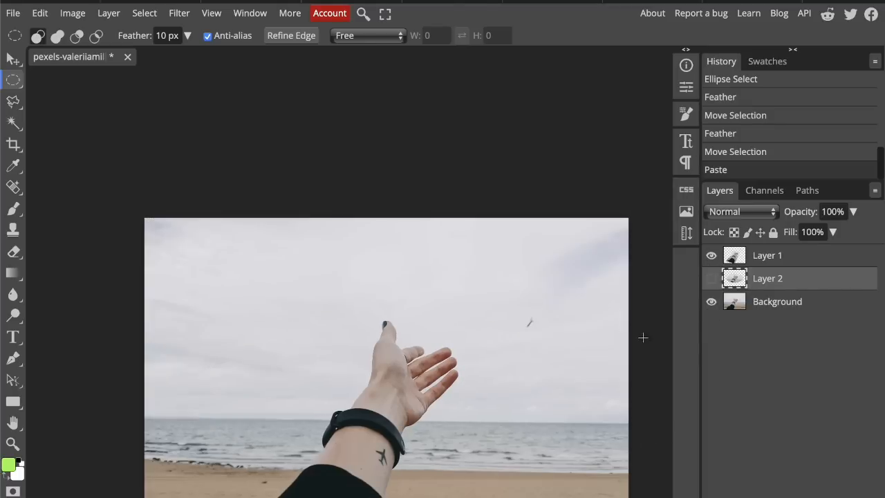
pyautogui.click(707, 256)
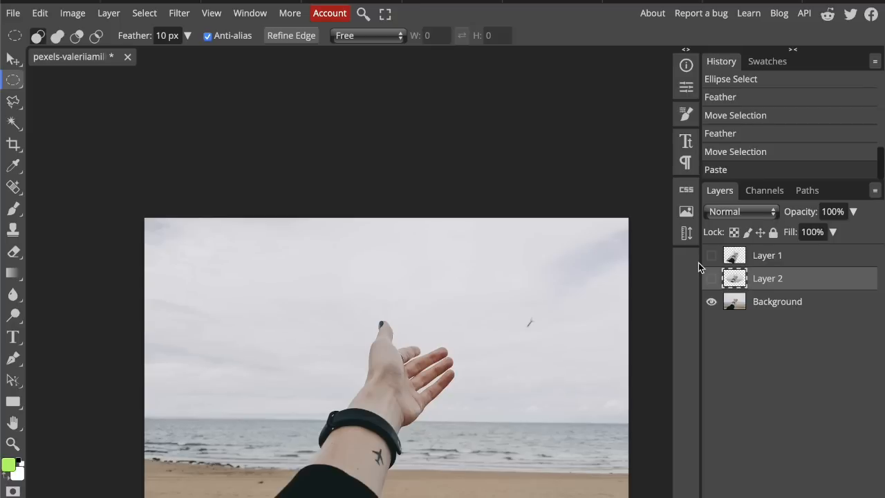
pyautogui.scroll(-3, 537, 353)
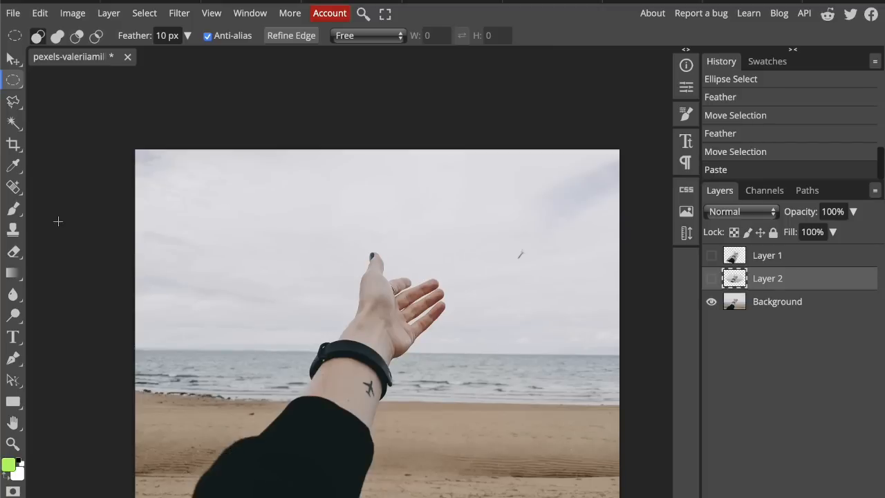
pyautogui.rightClick(13, 103)
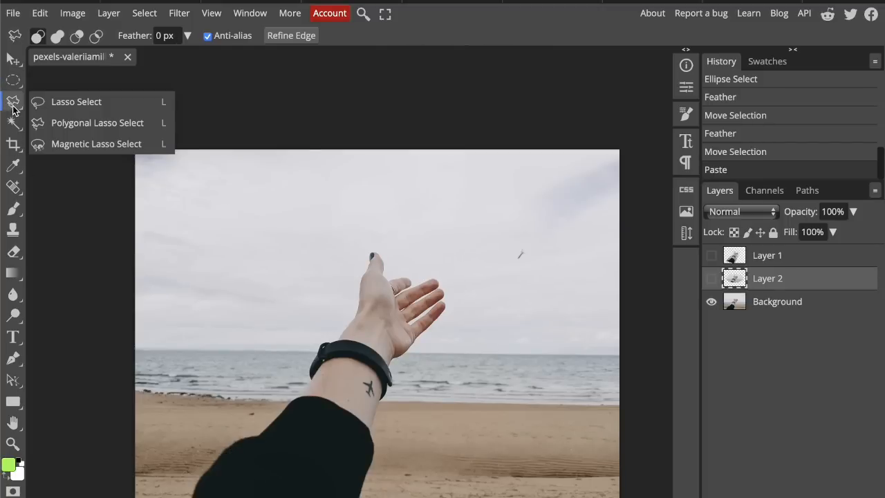
pyautogui.click(75, 103)
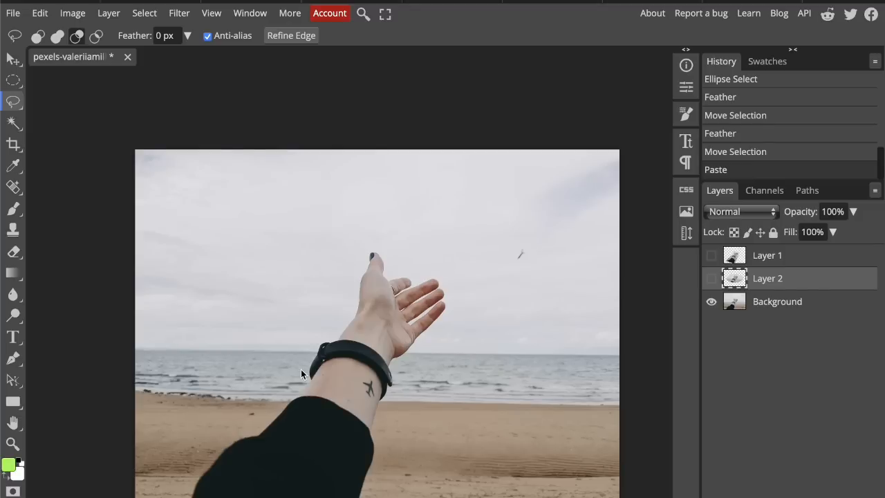
# Step: Try to select the sky with the Magic Wand while Layer 2 is active, and deselect
pyautogui.click(14, 122)
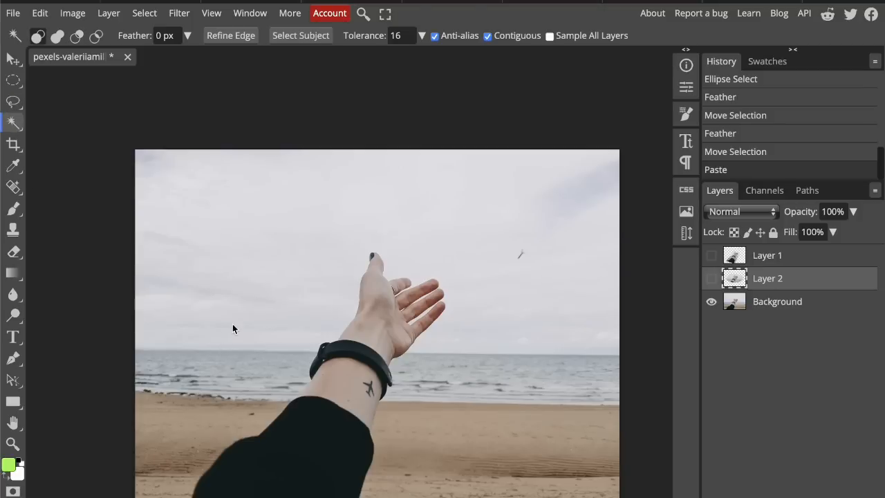
pyautogui.click(258, 288)
pyautogui.click(225, 218)
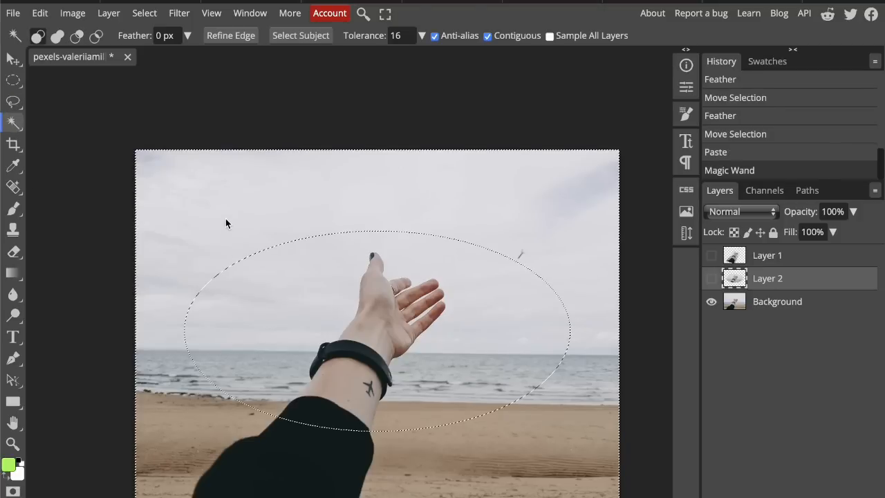
pyautogui.hotkey('ctrl', 'd')
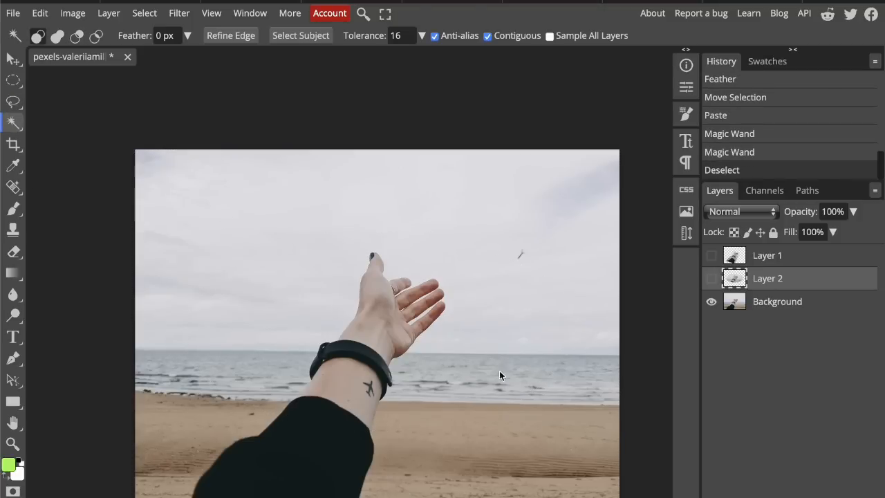
# Step: Activate the Background layer, select the sky with the Magic Wand at tolerance 16, and deselect
pyautogui.click(829, 308)
pyautogui.click(258, 256)
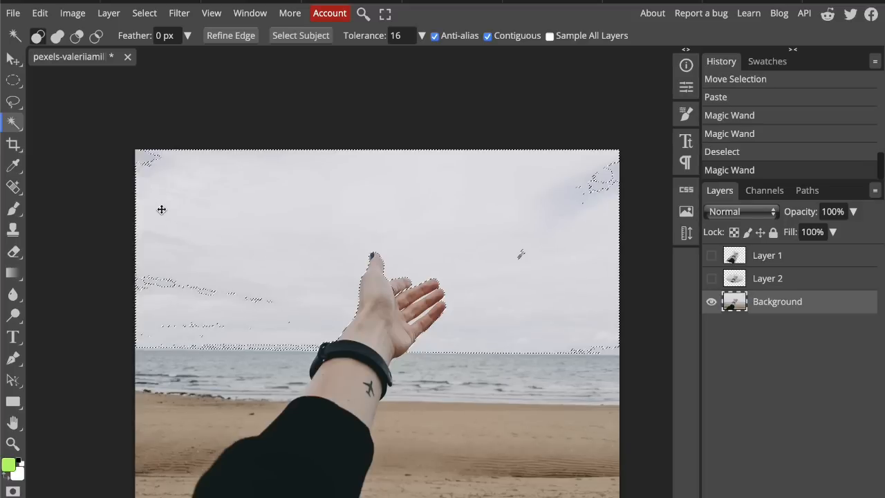
pyautogui.scroll(5, 332, 196)
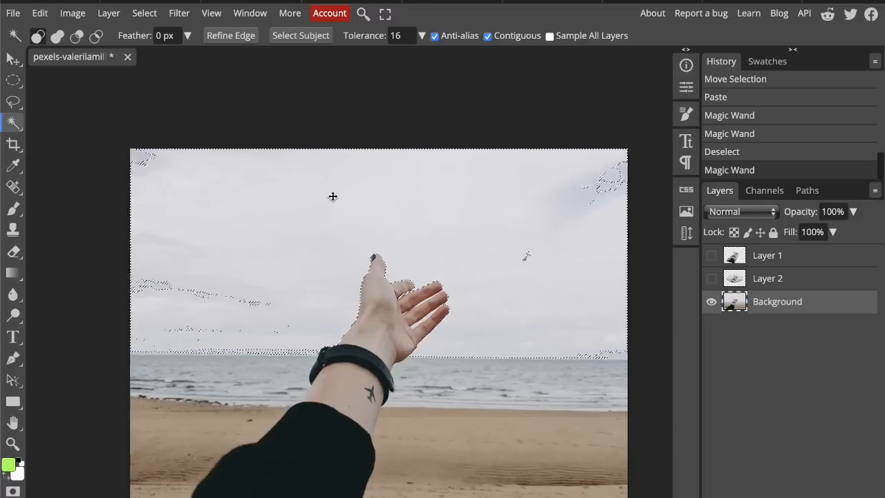
pyautogui.scroll(-4, 332, 197)
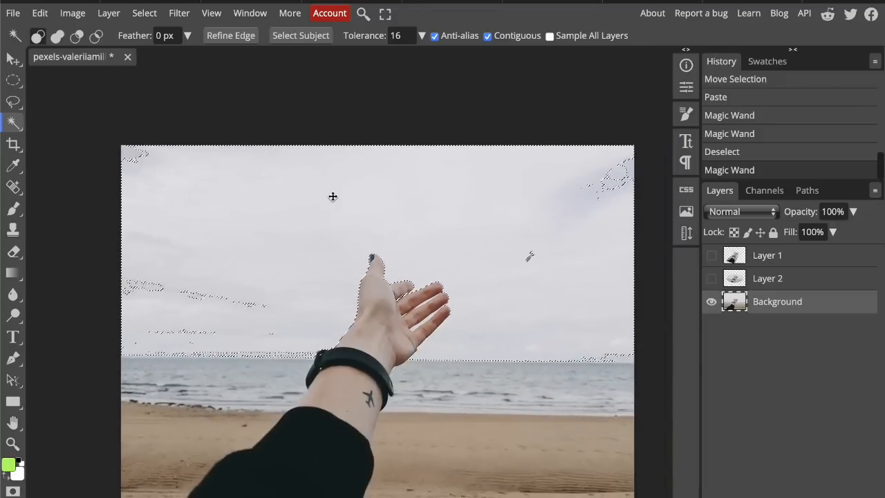
pyautogui.hotkey('ctrl', 'd')
# Step: Select the black sleeve on the Background layer with the Magic Wand at tolerance 16, and deselect
pyautogui.scroll(2, 408, 220)
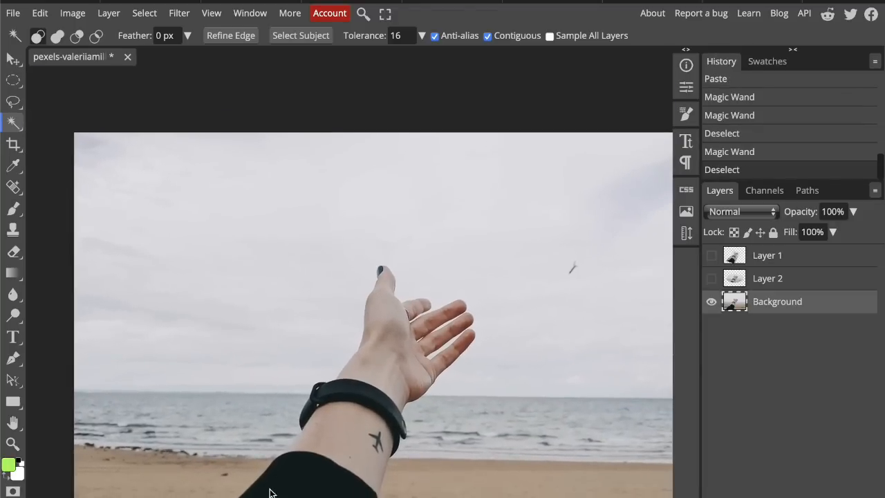
pyautogui.click(272, 490)
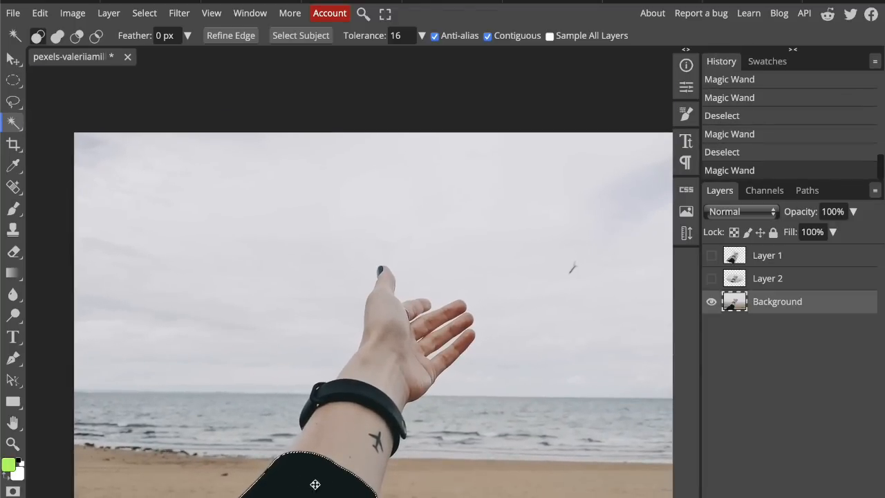
pyautogui.hotkey('ctrl', 'd')
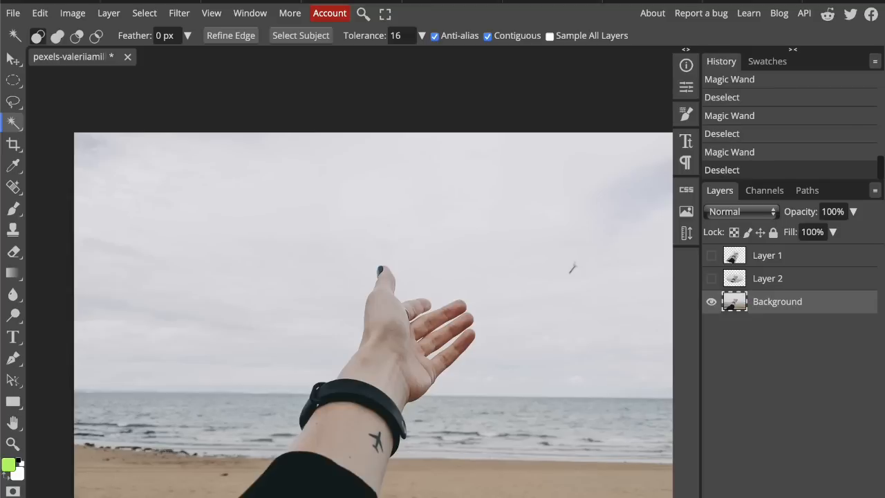
pyautogui.scroll(-3, 289, 453)
pyautogui.scroll(2, 289, 454)
pyautogui.scroll(-1, 289, 454)
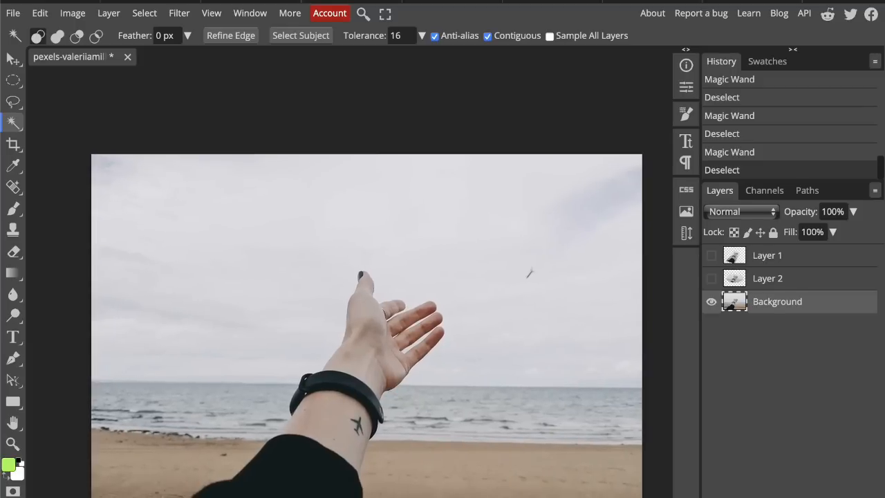
# Step: Draw a freehand Lasso selection loosely around the hand, forearm and black sleeve on the Background layer
pyautogui.click(13, 101)
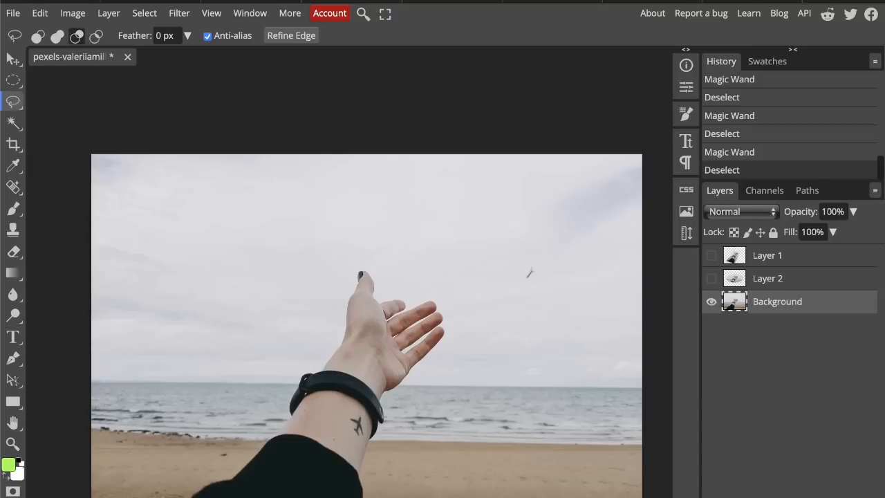
pyautogui.moveTo(178, 496)
pyautogui.mouseDown()
pyautogui.moveTo(241, 463)
pyautogui.moveTo(262, 441)
pyautogui.mouseUp()
pyautogui.moveTo(284, 413); pyautogui.dragTo(291, 397)
pyautogui.moveTo(337, 340)
pyautogui.mouseDown()
pyautogui.moveTo(357, 269)
pyautogui.moveTo(382, 296)
pyautogui.mouseUp()
pyautogui.moveTo(395, 397); pyautogui.dragTo(389, 413)
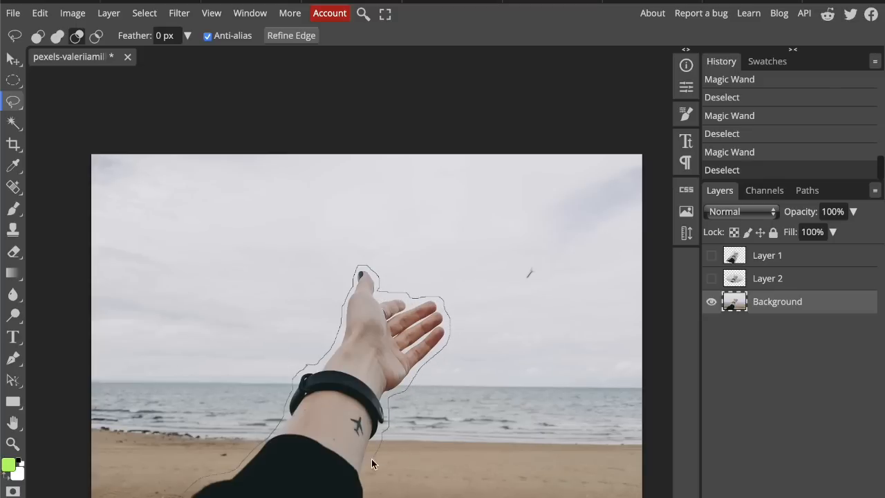
pyautogui.moveTo(371, 461); pyautogui.dragTo(370, 495)
pyautogui.moveTo(370, 494); pyautogui.dragTo(370, 497)
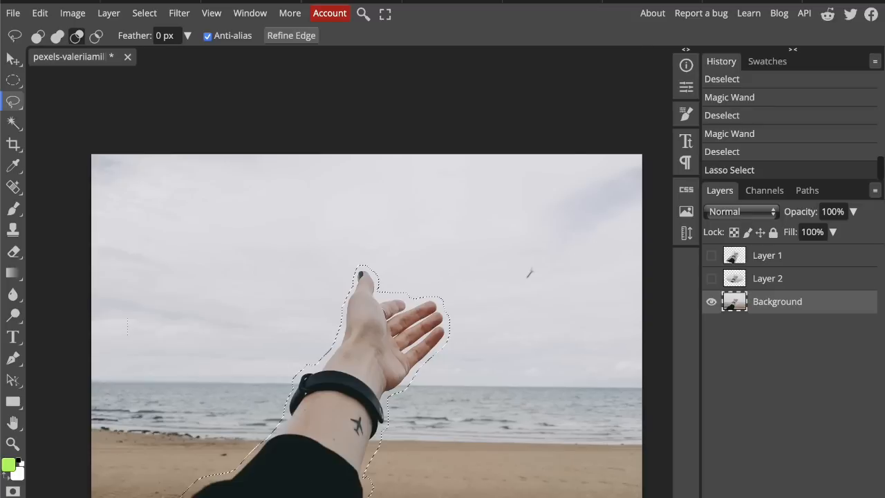
# Step: Expand the arm selection by 4 px
pyautogui.click(144, 13)
pyautogui.moveTo(181, 214)
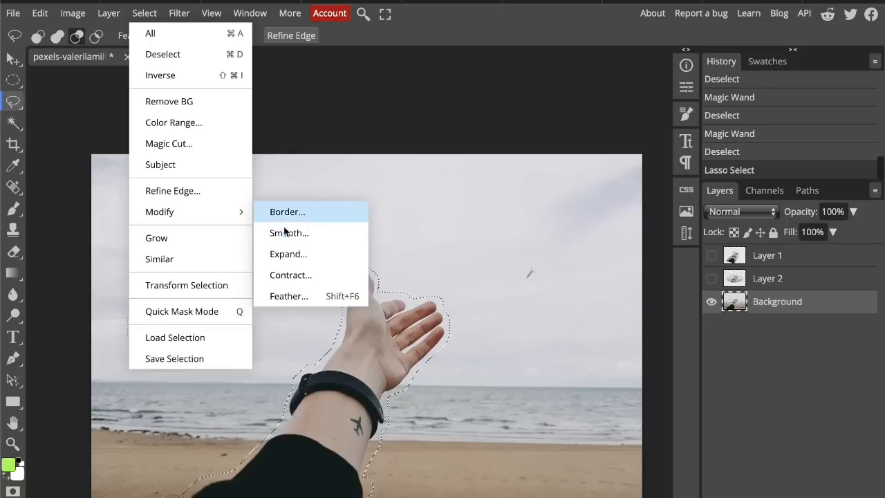
pyautogui.click(291, 254)
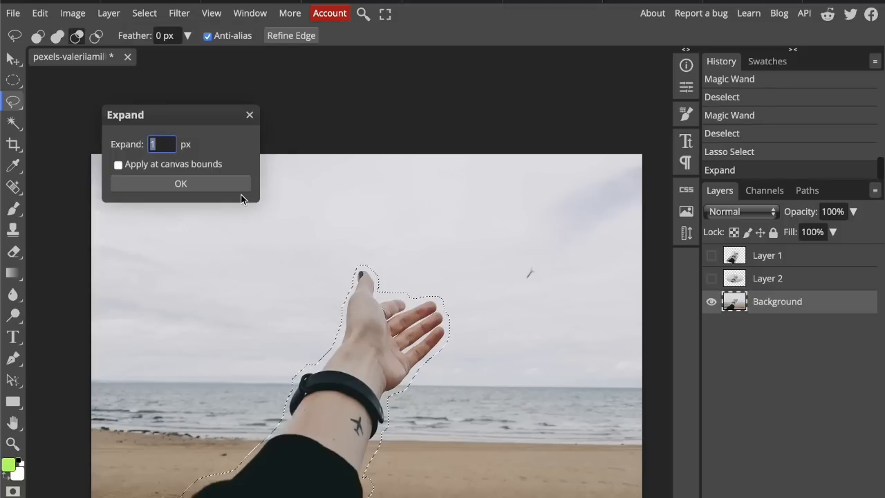
pyautogui.write('4')
pyautogui.click(181, 184)
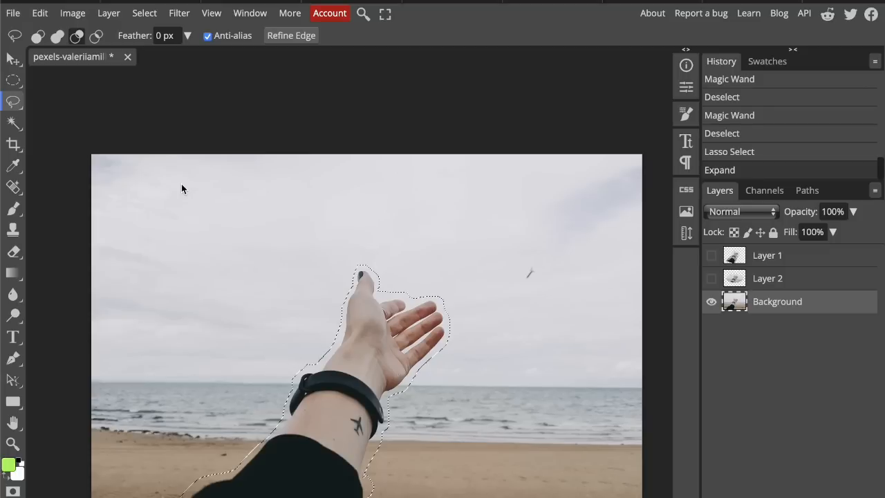
# Step: Fill the arm selection with Content Aware at Normal blend mode and 100% opacity, and deselect
pyautogui.click(40, 12)
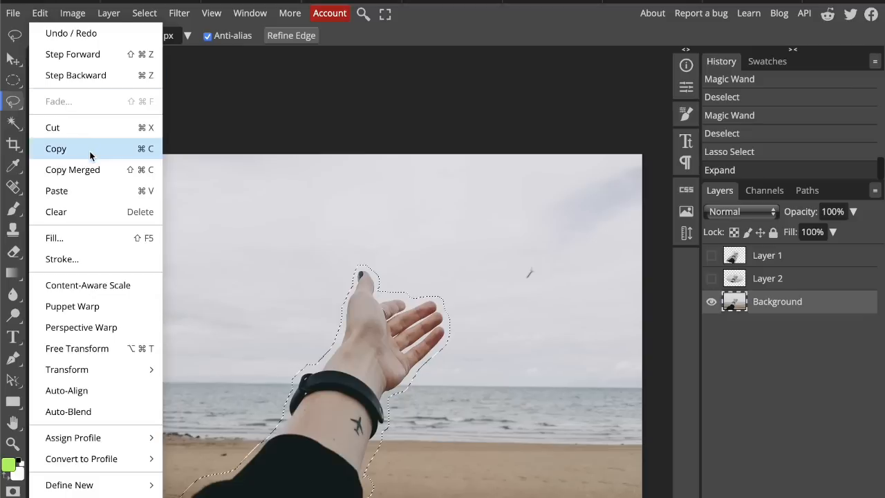
pyautogui.click(92, 236)
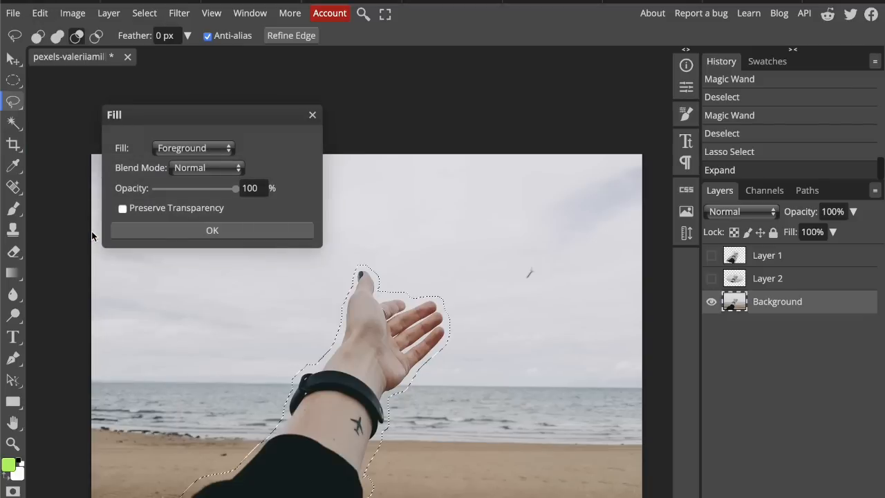
pyautogui.click(194, 148)
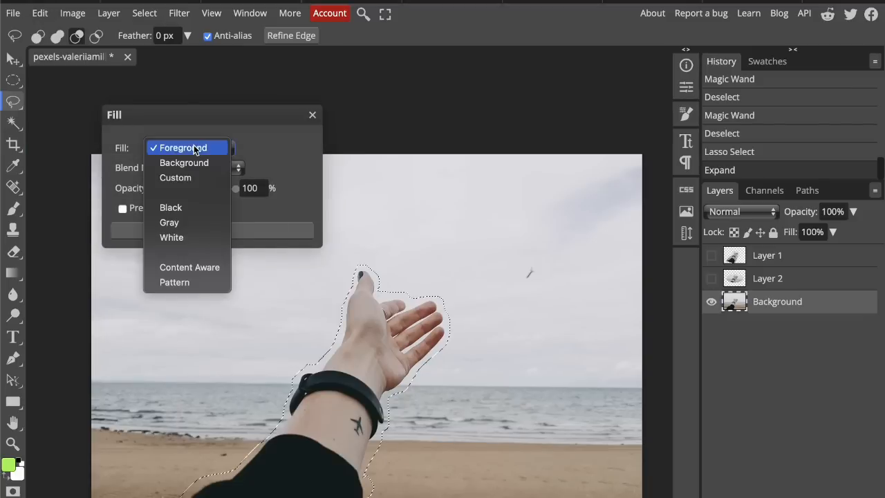
pyautogui.click(197, 268)
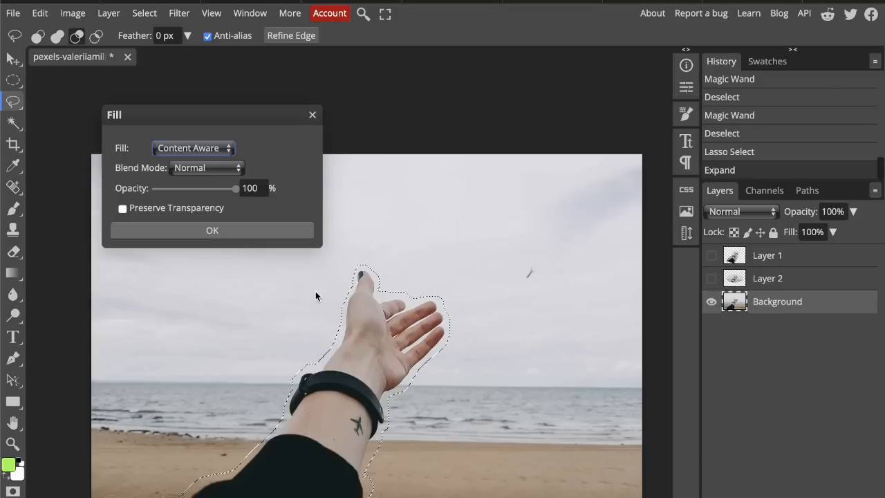
pyautogui.press('Return')
pyautogui.hotkey('ctrl', 'd')
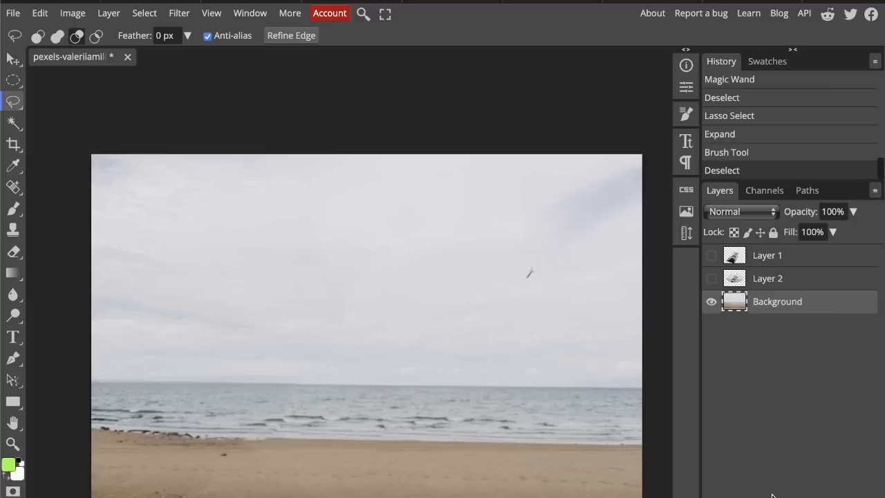
# Step: Undo the deselect and the content-aware fill, and redo both to compare the photo with and without the arm
pyautogui.hotkey('ctrl', 'z')
pyautogui.hotkey('ctrl', 'z')
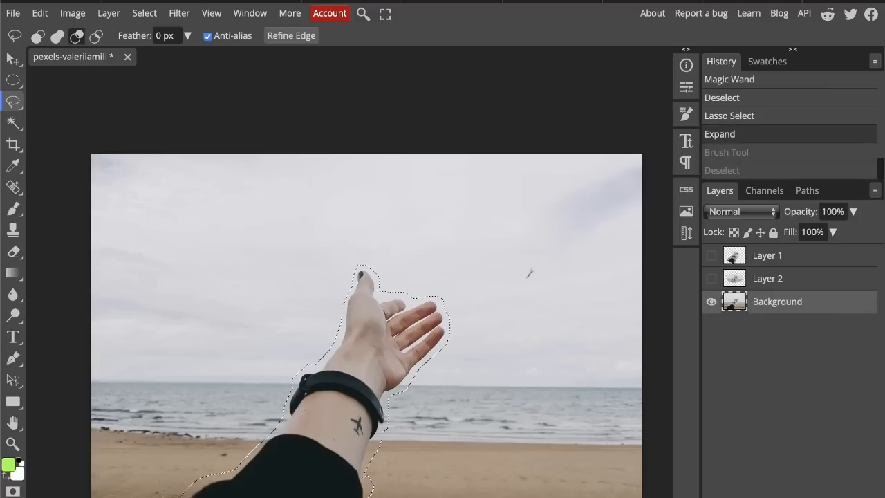
pyautogui.hotkey('ctrl', 'shift', 'z')
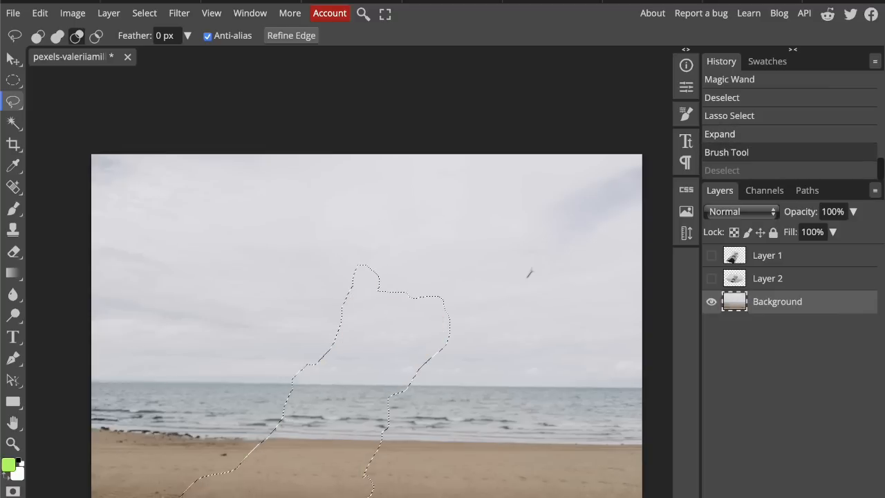
pyautogui.hotkey('ctrl', 'shift', 'z')
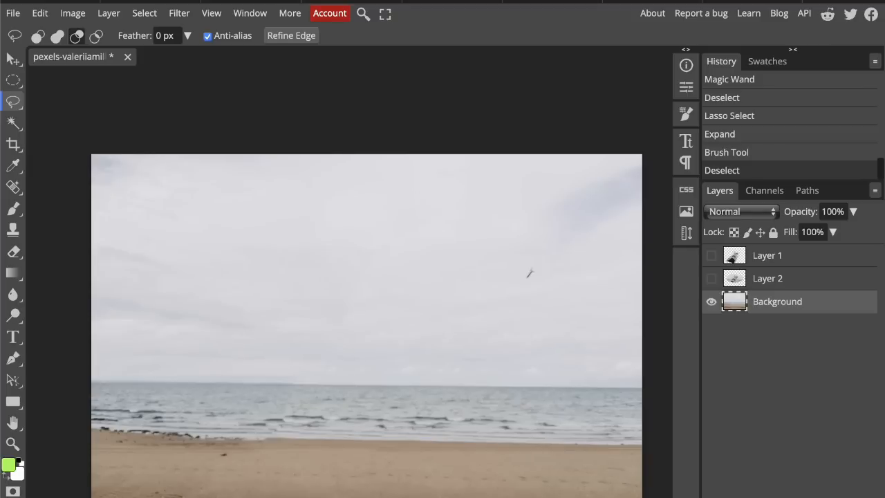
# Step: Undo the content-aware fill, the selection expansion and the lasso selection to restore the arm without a selection
pyautogui.hotkey('ctrl', 'z')
pyautogui.hotkey('ctrl', 'z')
pyautogui.hotkey('ctrl', 'z')
pyautogui.hotkey('ctrl', 'z')
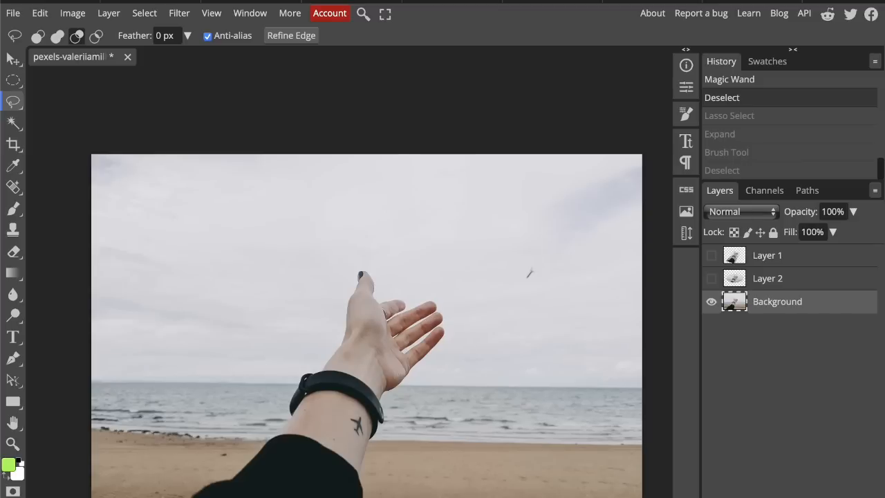
# Step: Select the black sleeve with the Magic Wand at tolerance 16
pyautogui.click(13, 122)
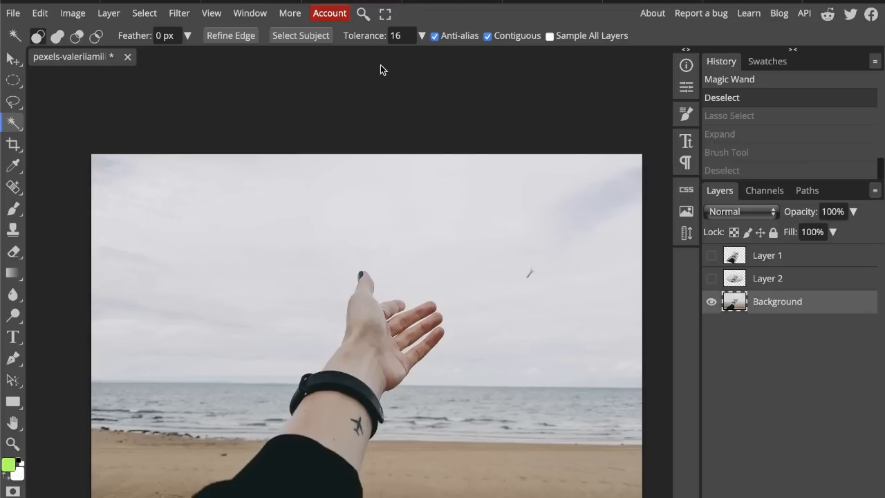
pyautogui.click(401, 35)
pyautogui.moveTo(406, 34); pyautogui.dragTo(382, 33)
pyautogui.click(442, 22)
pyautogui.click(287, 494)
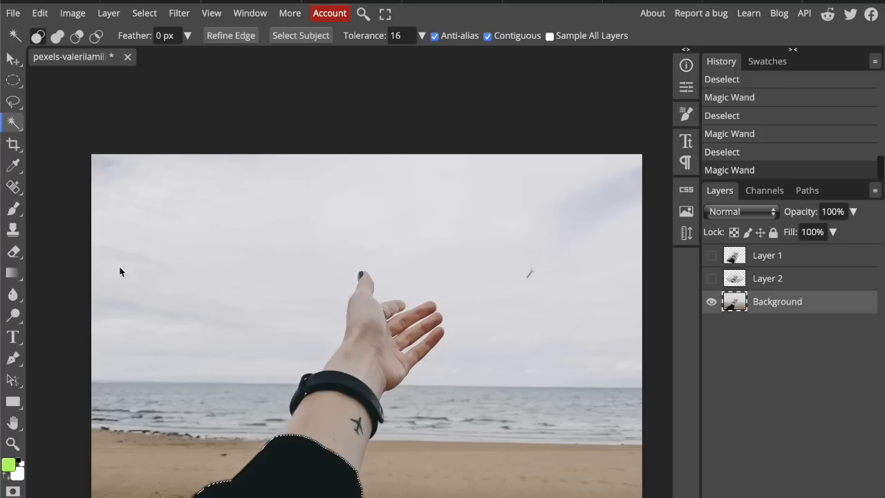
# Step: Add the forearm skin to the sleeve selection with the Magic Wand in add mode, and undo that addition
pyautogui.click(58, 35)
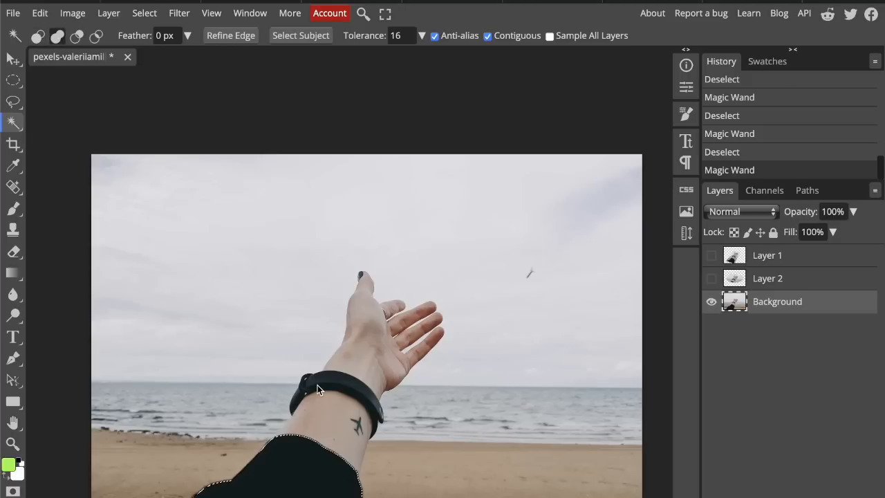
pyautogui.click(319, 418)
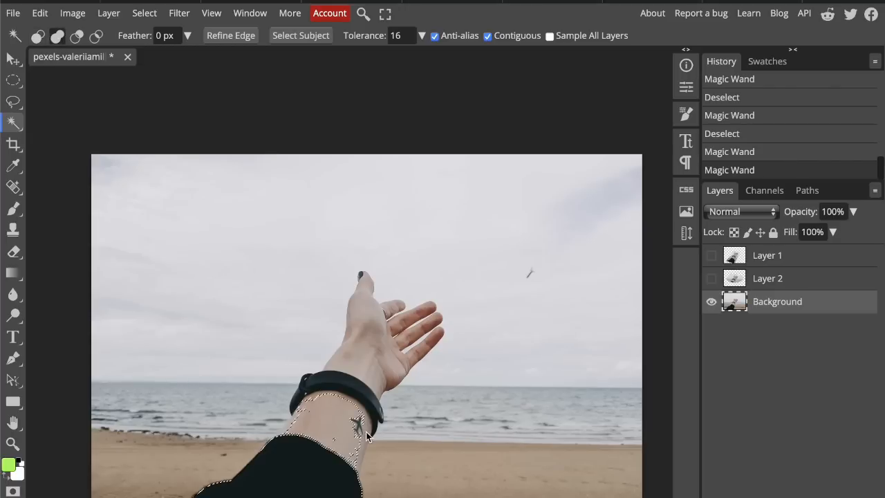
pyautogui.hotkey('ctrl', 'z')
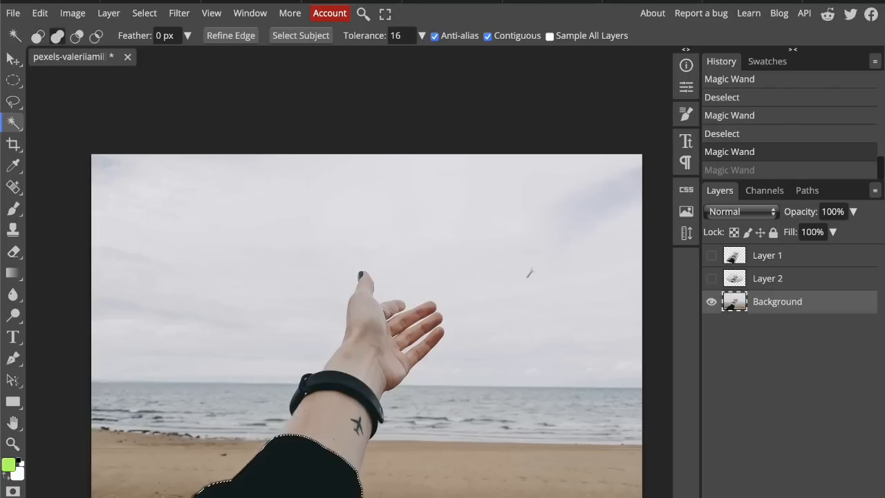
# Step: Add the sky to the sleeve selection with the Magic Wand, and remove the sky areas from it again
pyautogui.click(213, 257)
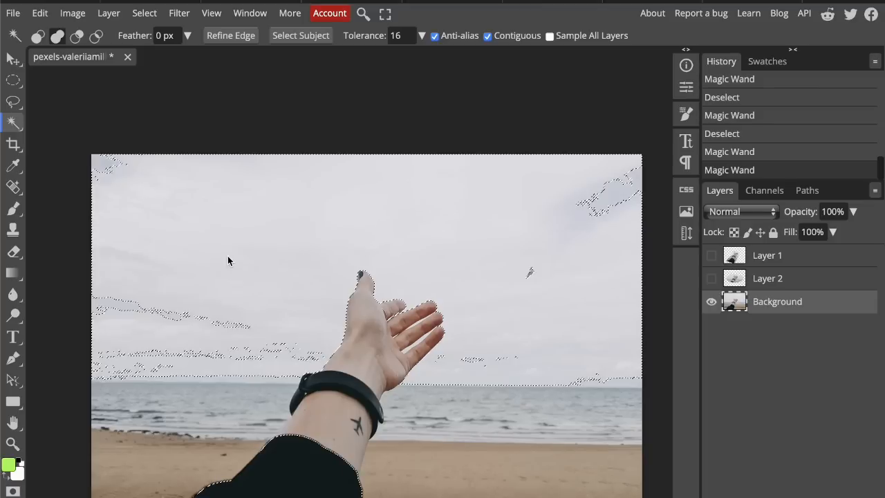
pyautogui.click(514, 357)
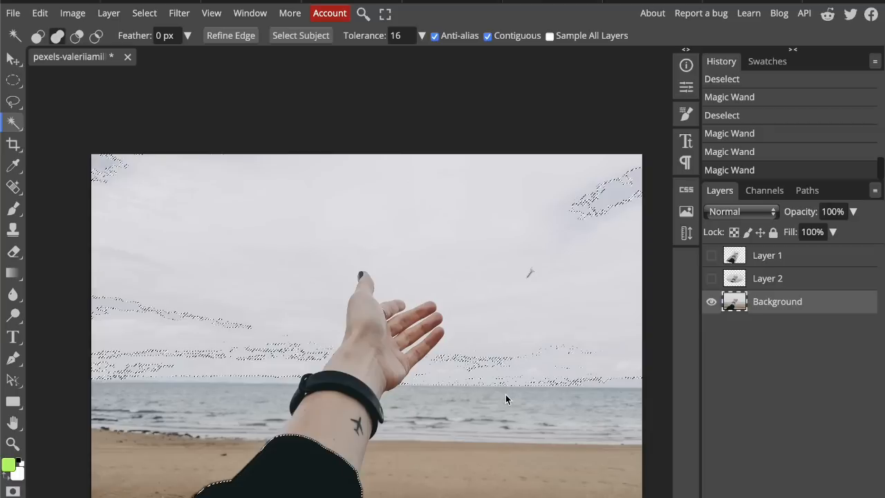
pyautogui.keyDown('alt'); pyautogui.click(501, 335); pyautogui.keyUp('alt')
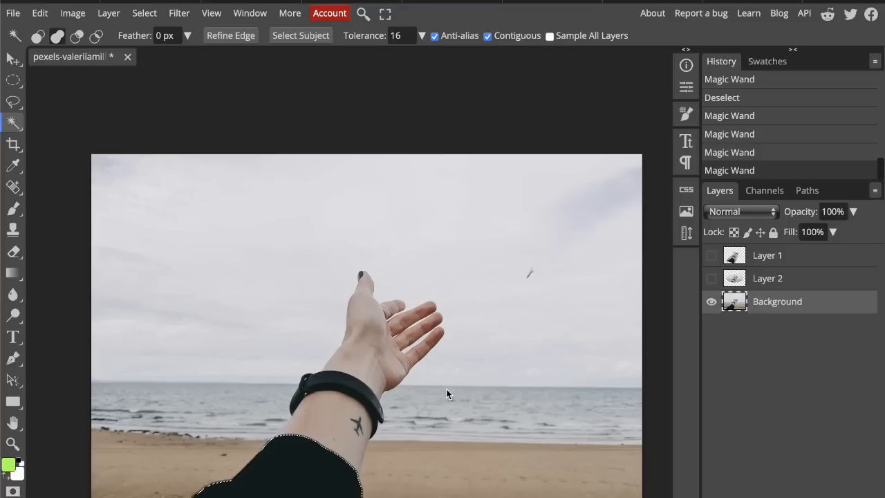
# Step: Try inverting the sleeve selection and clearing selected pixels, and undo back to the sleeve selection
pyautogui.hotkey('ctrl', 'shift', 'i')
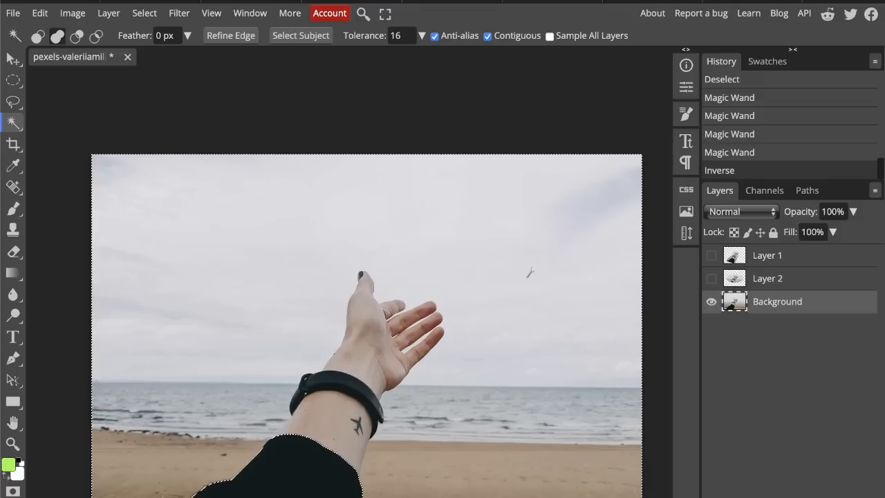
pyautogui.press('Delete')
pyautogui.hotkey('ctrl', 'z')
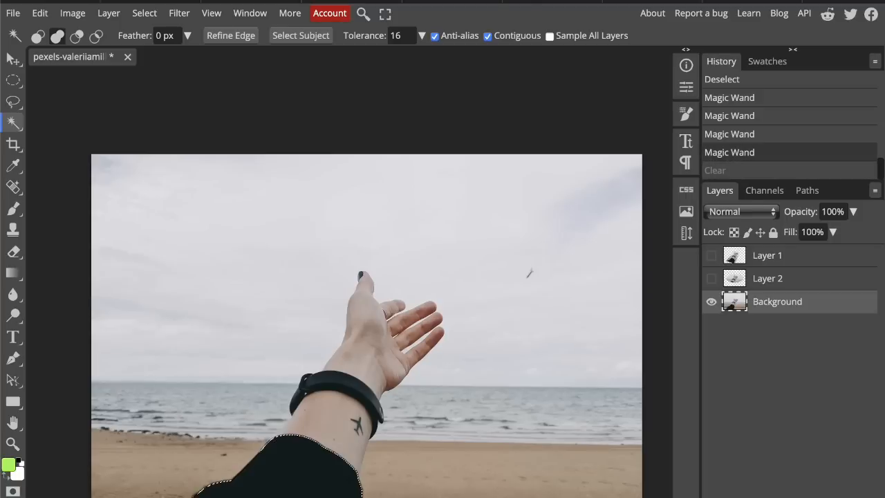
# Step: Invert the sleeve selection, clear everything outside the sleeve on the Background layer, and deselect
pyautogui.hotkey('ctrl', 'shift', 'i')
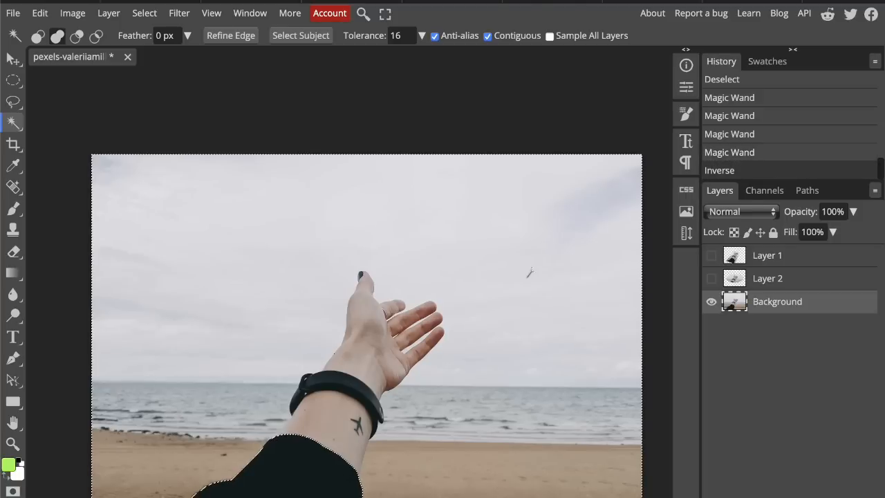
pyautogui.press('Delete')
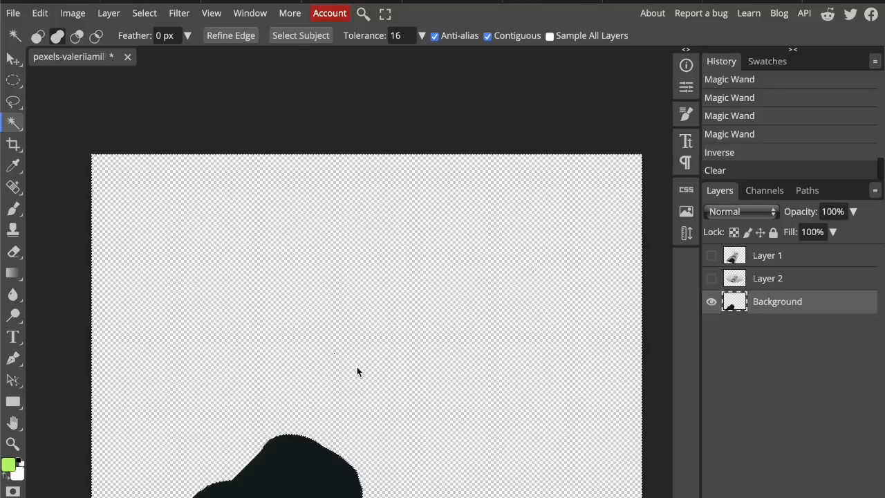
pyautogui.hotkey('ctrl', 'd')
# Step: Undo the clearing of the Background layer to restore the photo, and deselect
pyautogui.hotkey('ctrl', 'z')
pyautogui.hotkey('ctrl', 'z')
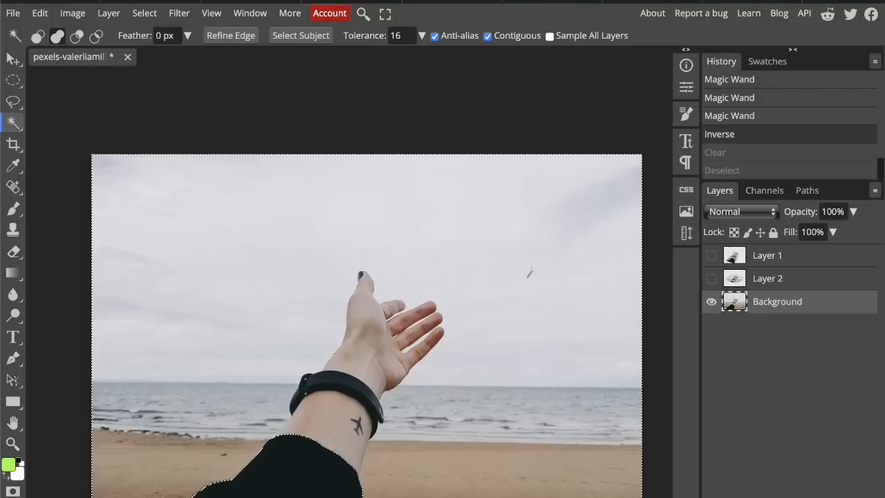
pyautogui.hotkey('ctrl', 'd')
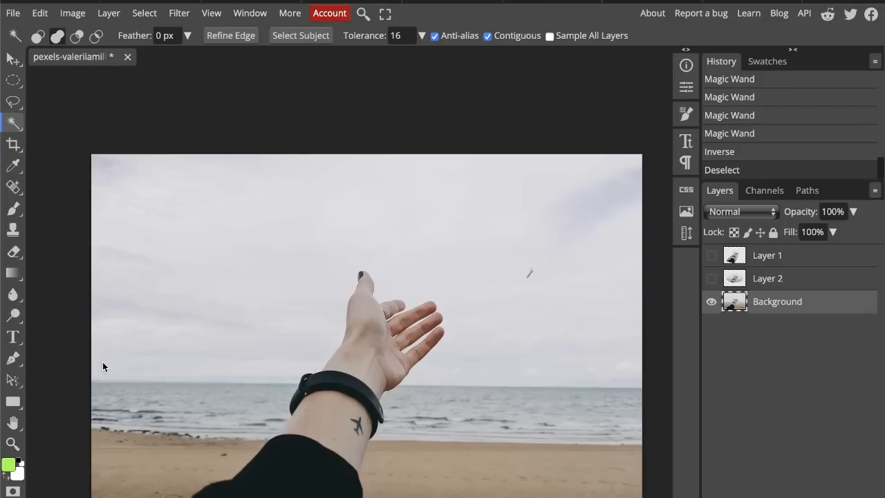
# Step: Switch to Magnetic Lasso Select and trace the hand down to the wristband as a closed selection
pyautogui.rightClick(11, 103)
pyautogui.click(11, 103)
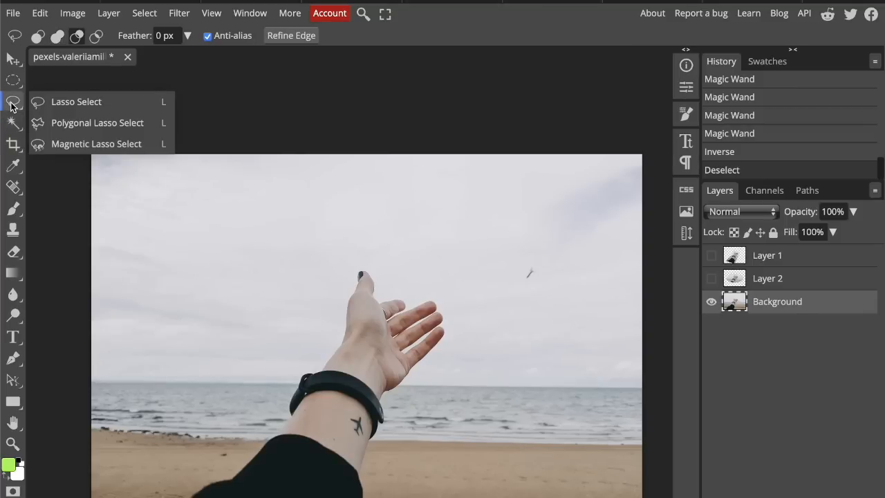
pyautogui.click(72, 144)
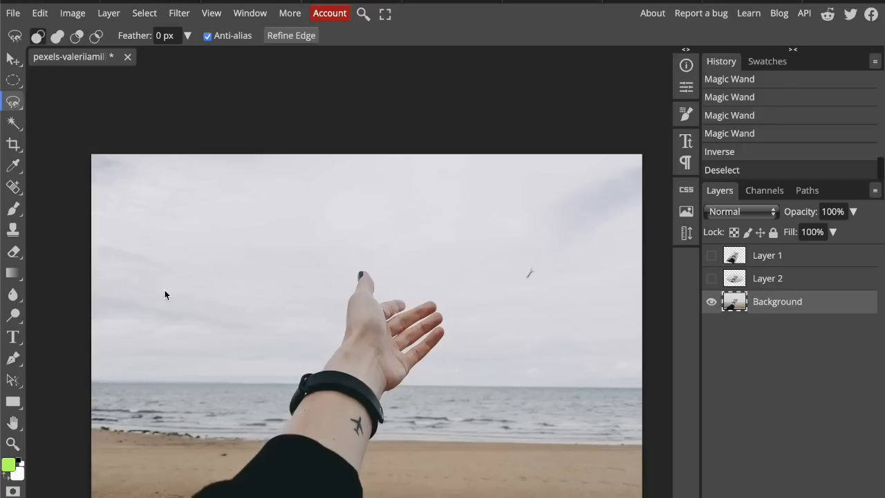
pyautogui.click(191, 468)
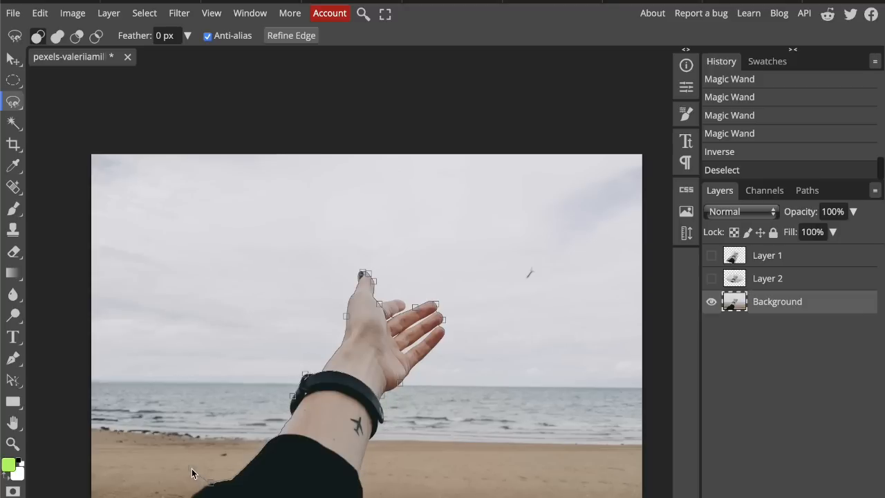
pyautogui.click(192, 473)
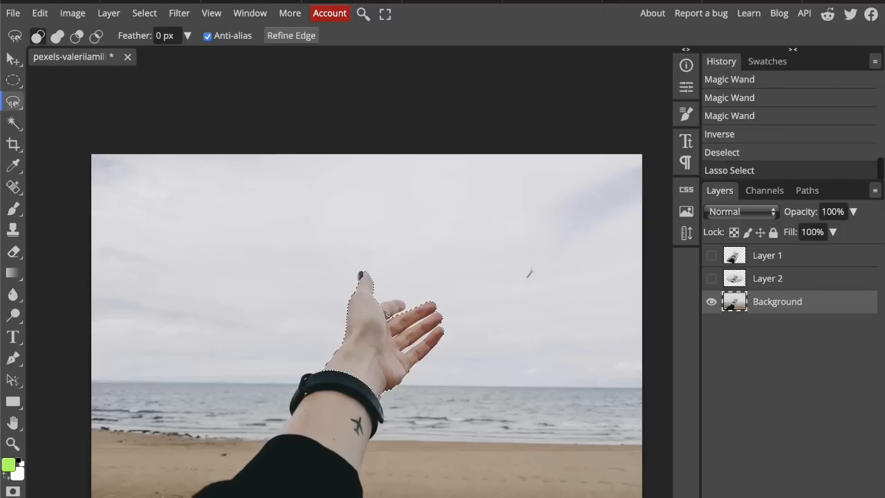
# Step: Enter Quick Mask Mode and lasso the masked fingertip beside the thumb
pyautogui.click(145, 13)
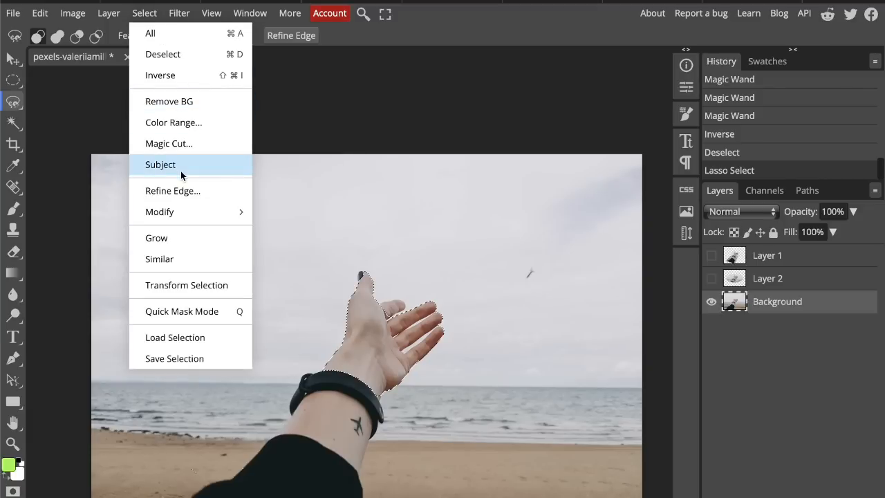
pyautogui.click(182, 311)
pyautogui.moveTo(385, 316); pyautogui.dragTo(387, 317)
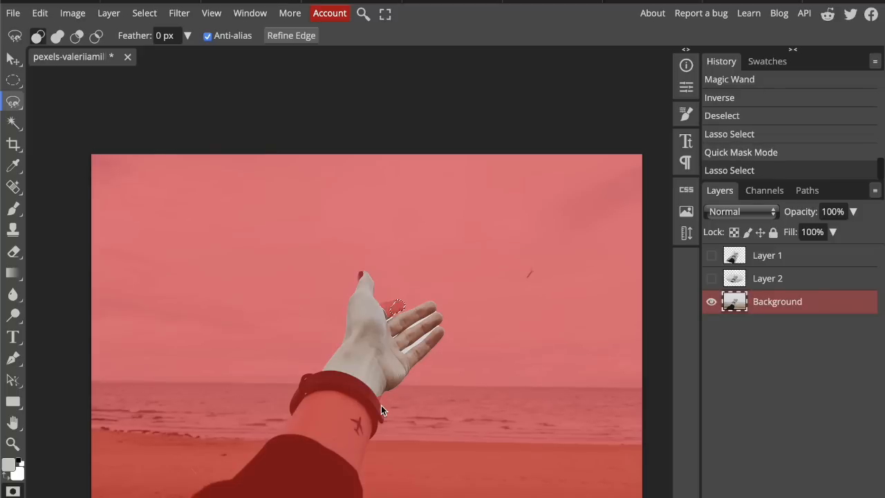
# Step: Undo the Quick Mask Mode edits back to the magnetic lasso selection, and deselect the hand
pyautogui.hotkey('ctrl', 'd')
pyautogui.hotkey('ctrl', 'z')
pyautogui.hotkey('ctrl', 'z')
pyautogui.hotkey('ctrl', 'z')
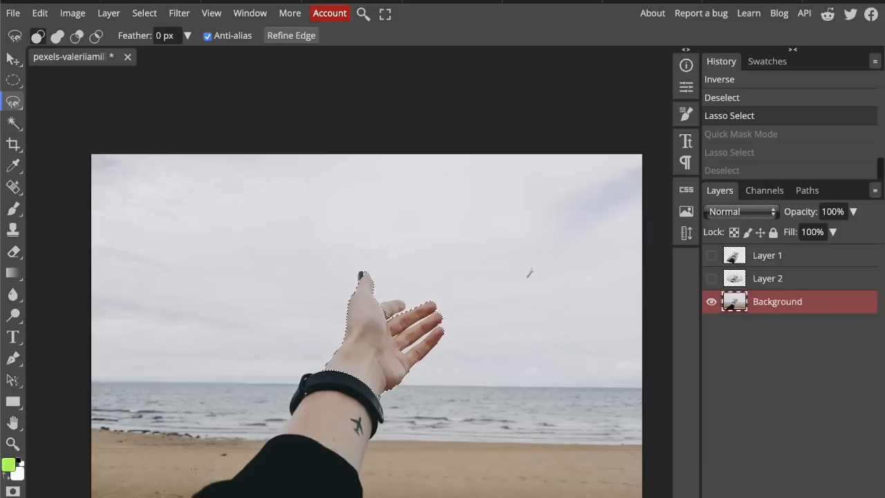
pyautogui.hotkey('ctrl', 'd')
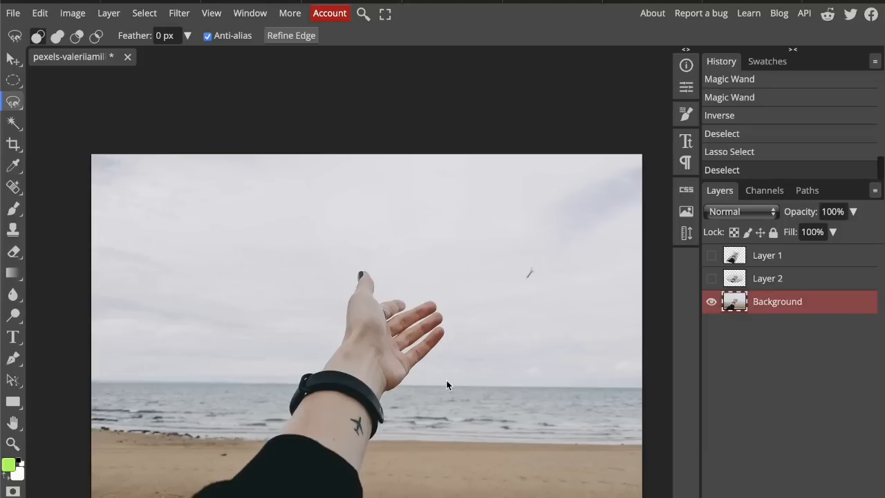